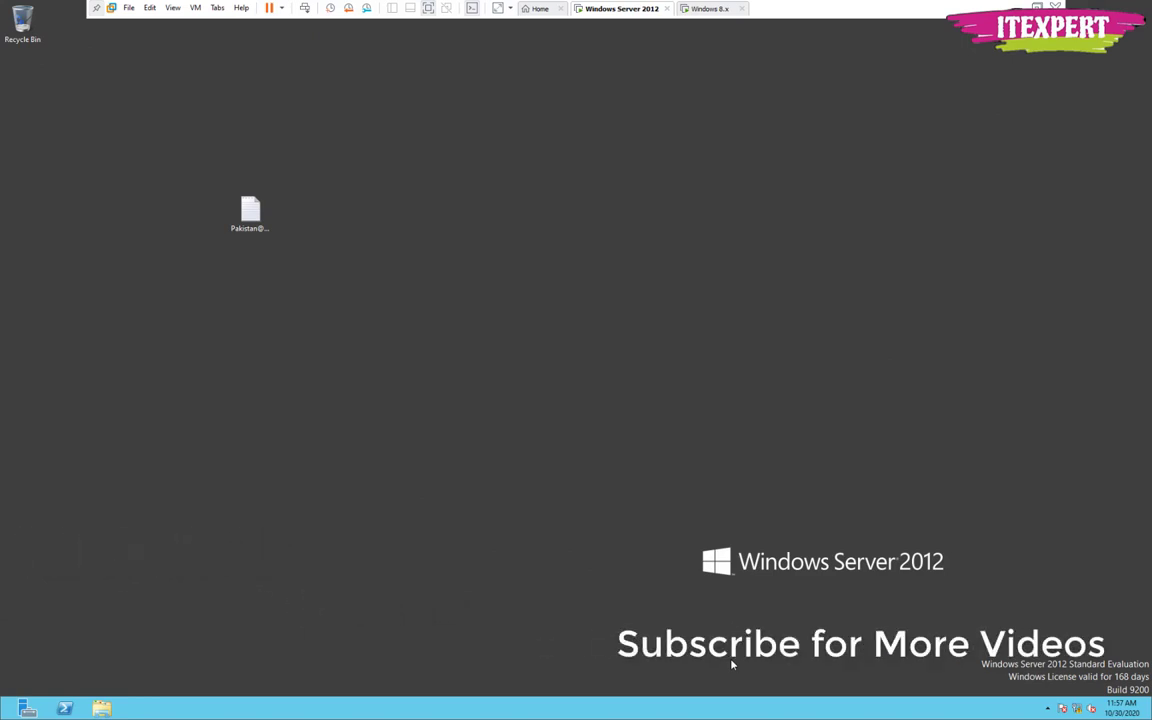
# Close the Network Connections window on the Windows 8.x machine
pyautogui.click(703, 9)
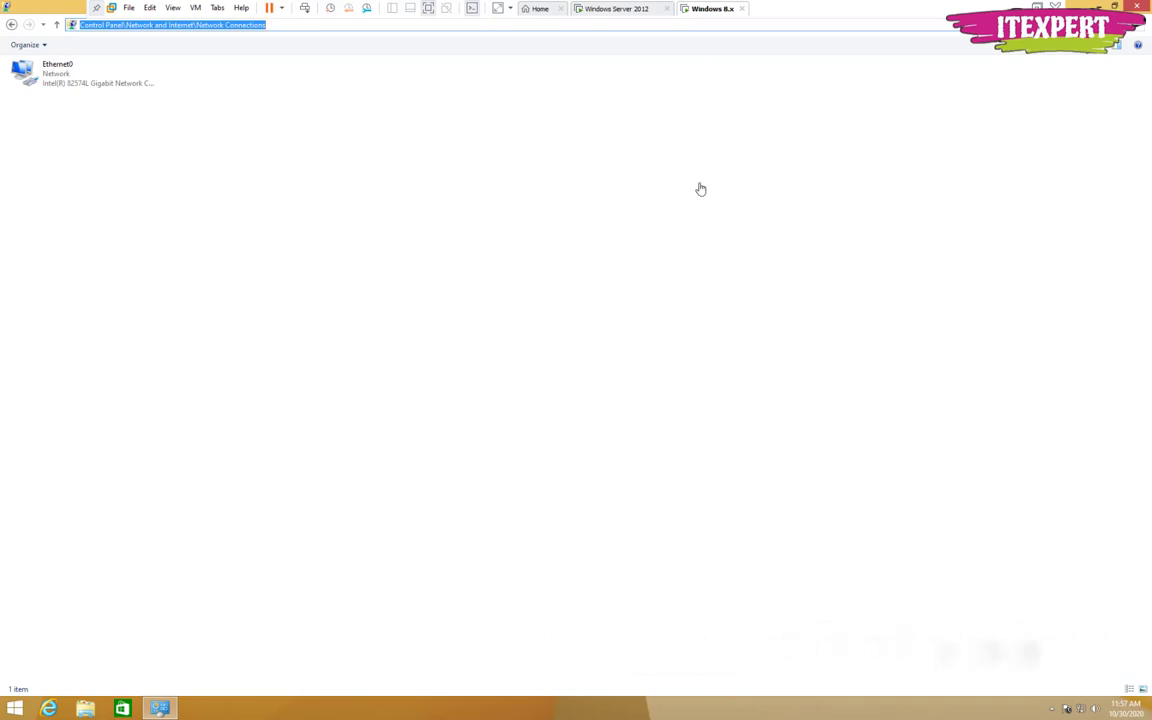
pyautogui.click(640, 8)
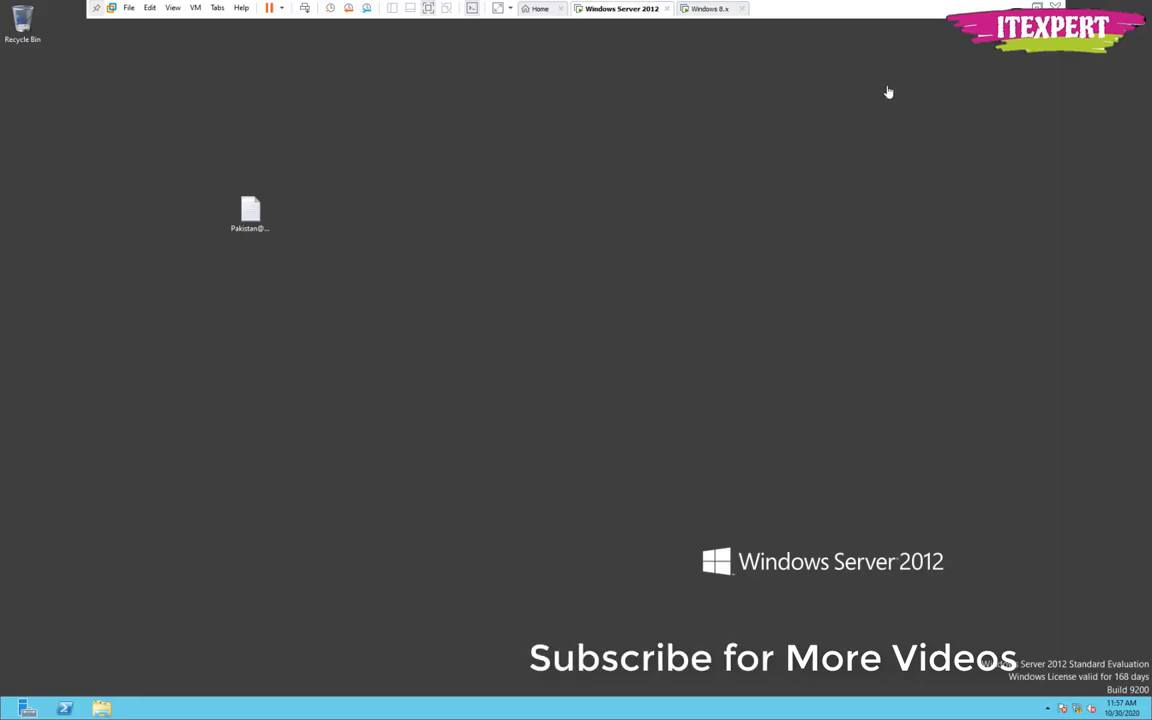
pyautogui.click(712, 9)
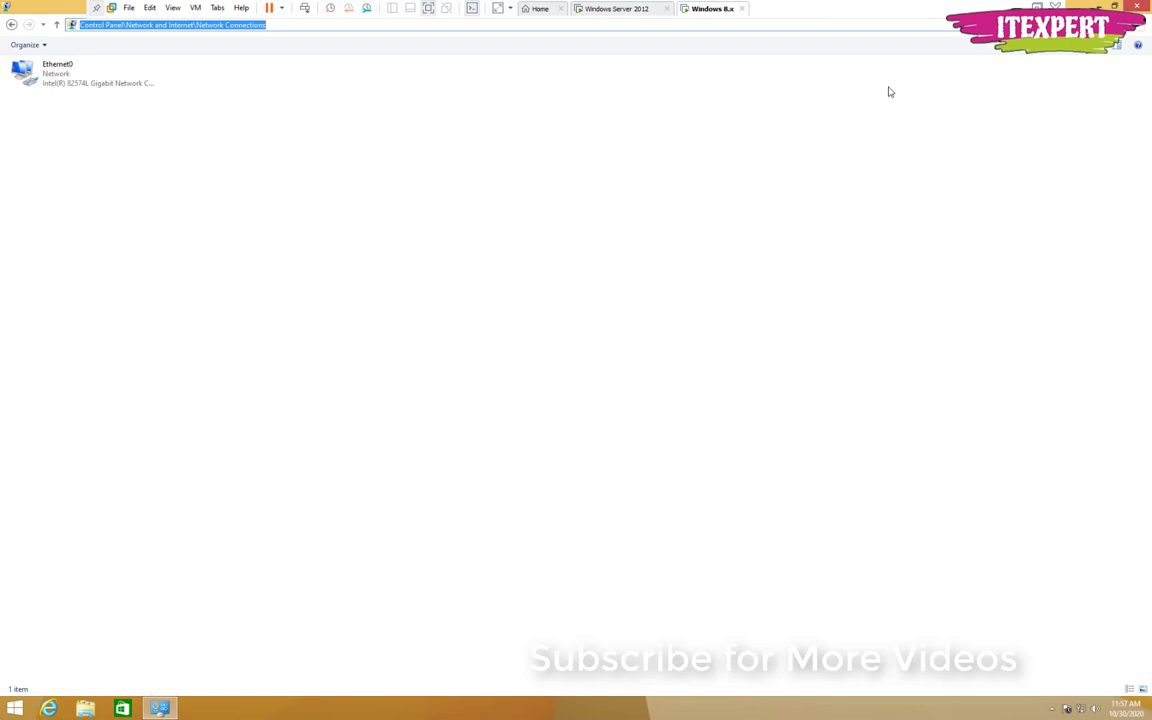
pyautogui.click(1140, 6)
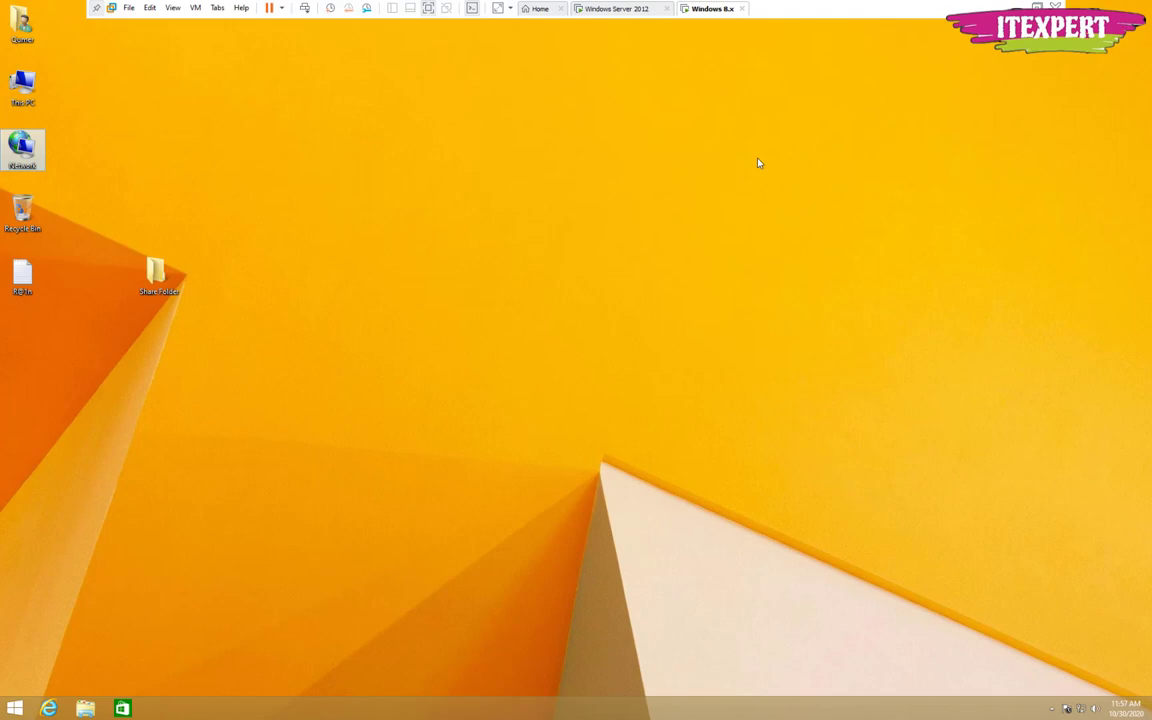
pyautogui.click(634, 12)
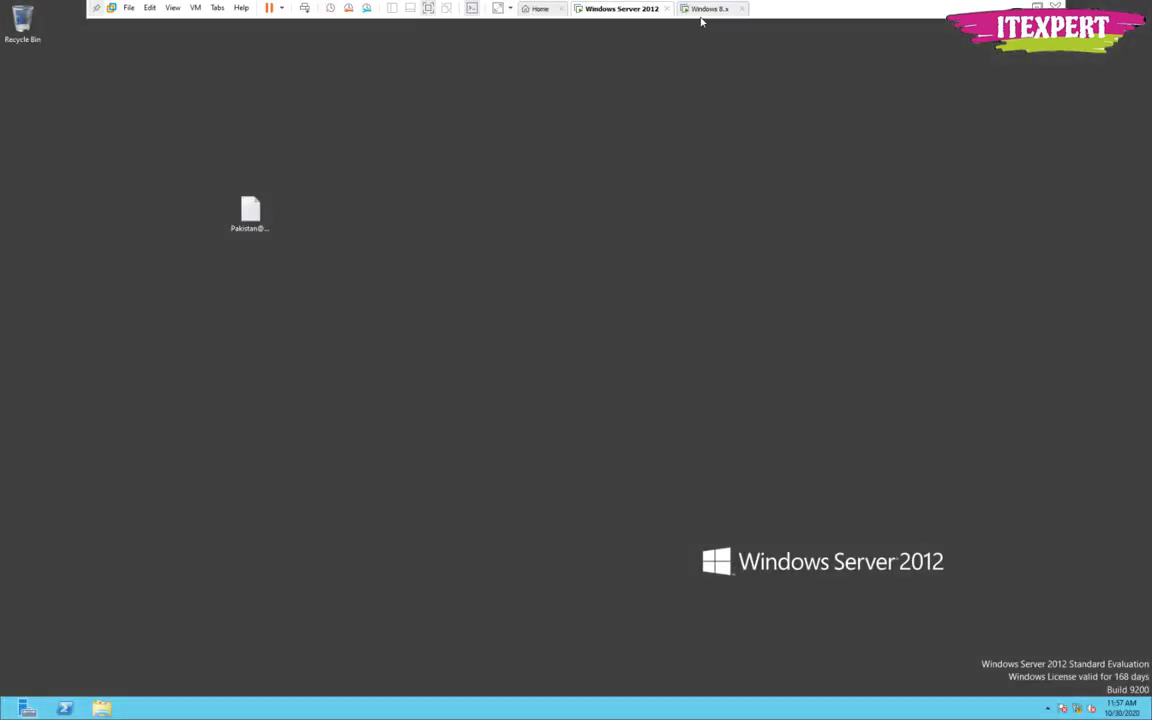
# Refresh the Windows 8.x desktop, move Share Folder into the left icon column, and return to Windows Server 2012
pyautogui.click(708, 8)
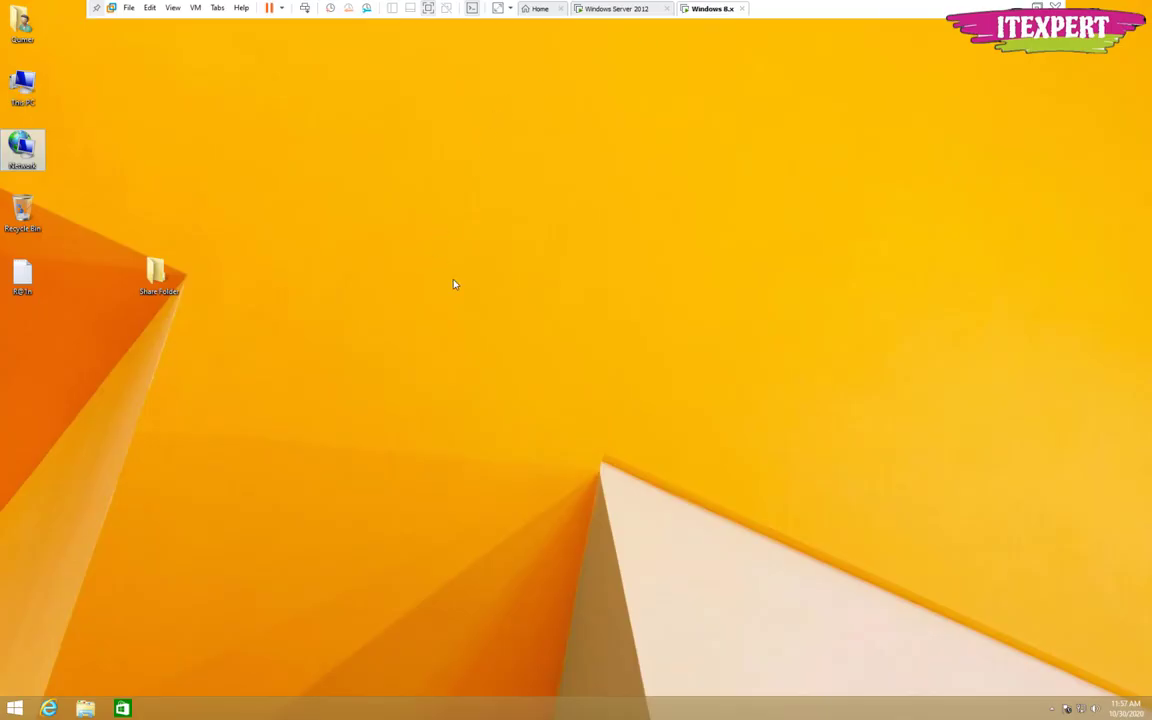
pyautogui.rightClick(455, 281)
pyautogui.click(483, 315)
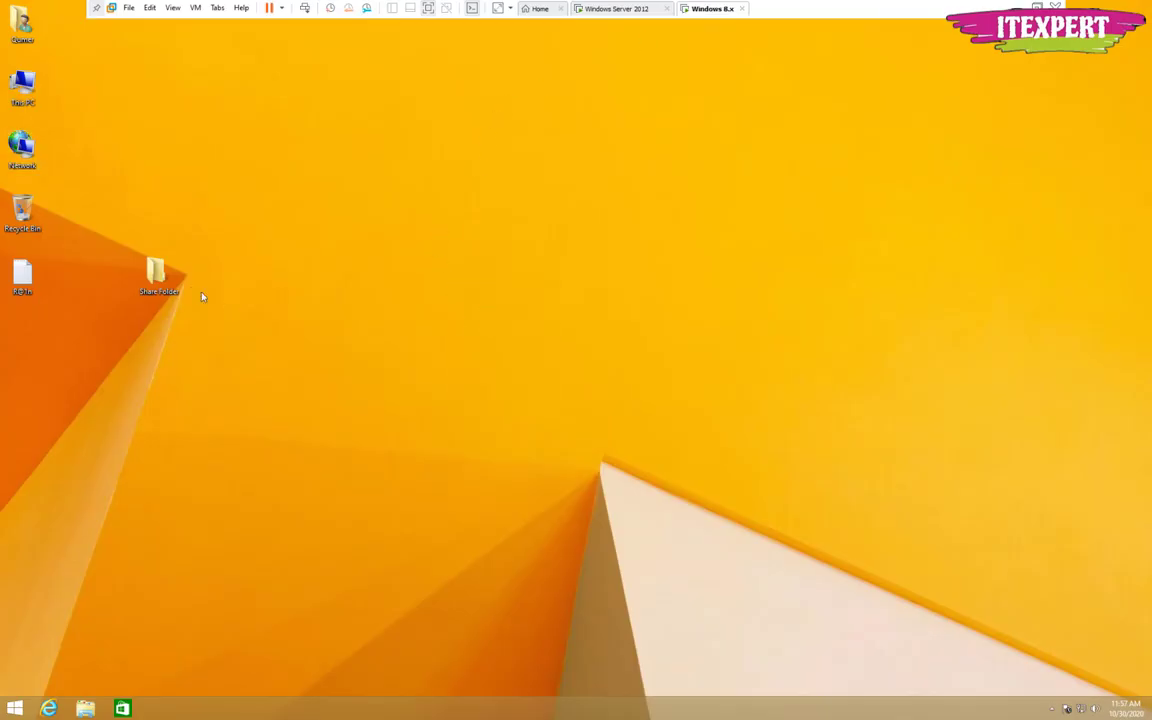
pyautogui.moveTo(157, 272); pyautogui.dragTo(25, 338)
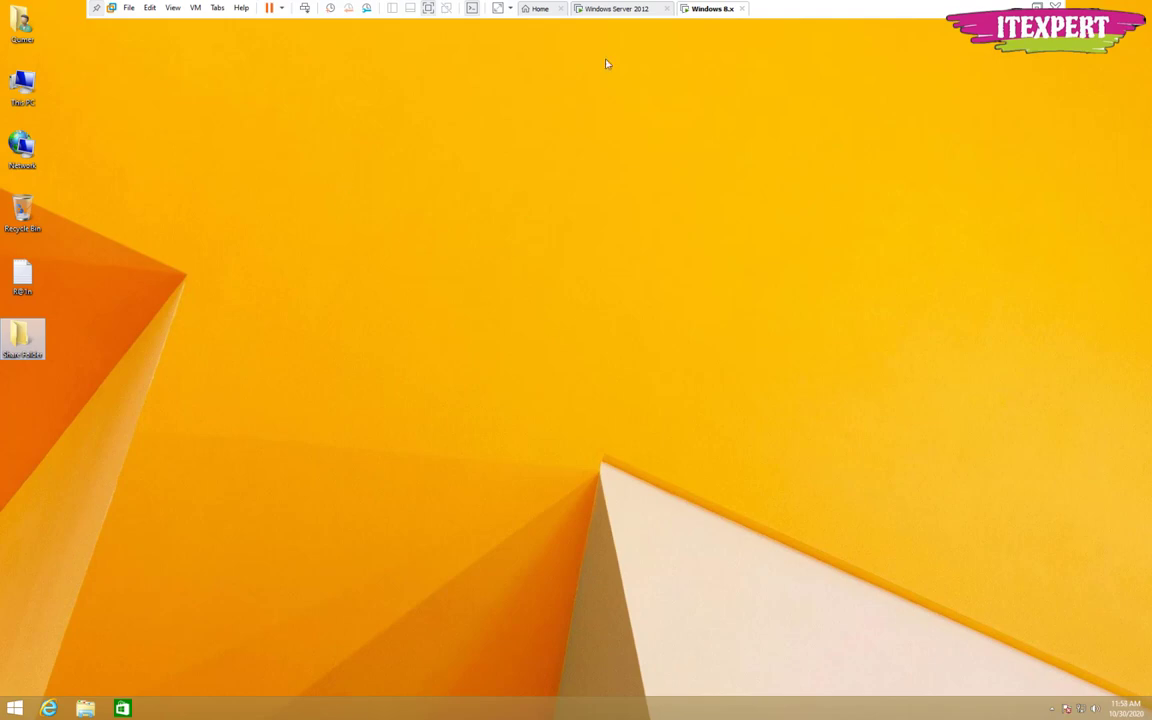
pyautogui.click(612, 10)
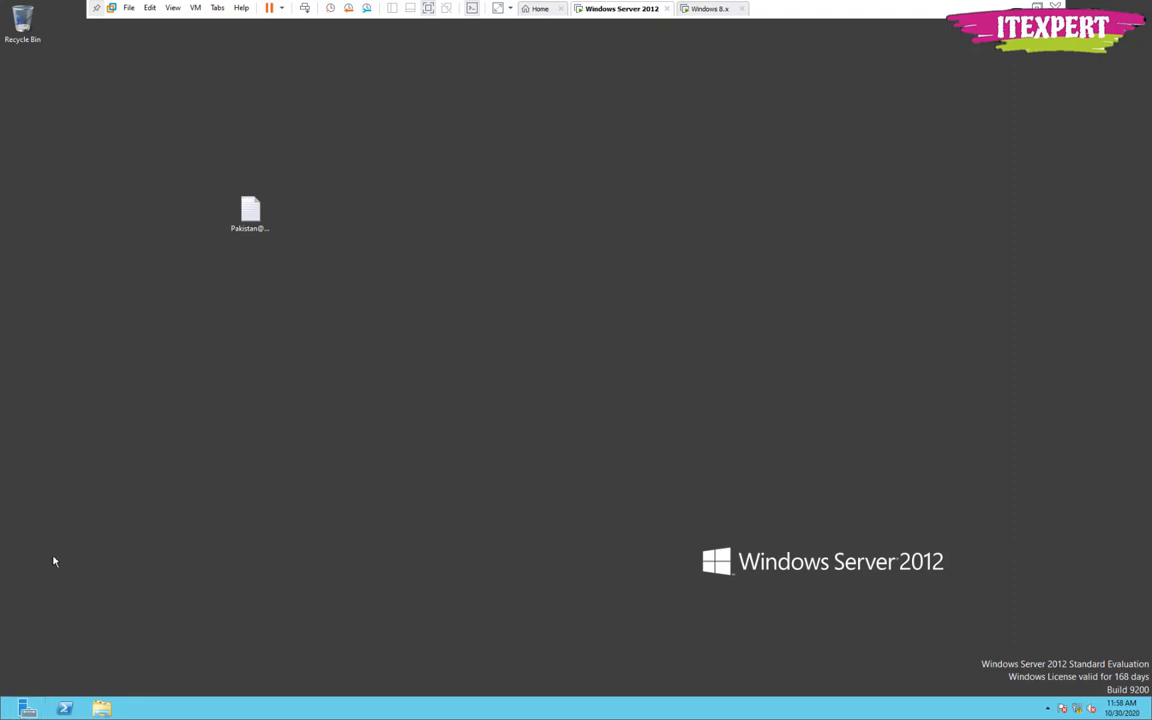
# View Server Manager's Local Server properties (itexpert.local, 192.168.10.1), then return to Windows 8.x
pyautogui.click(27, 703)
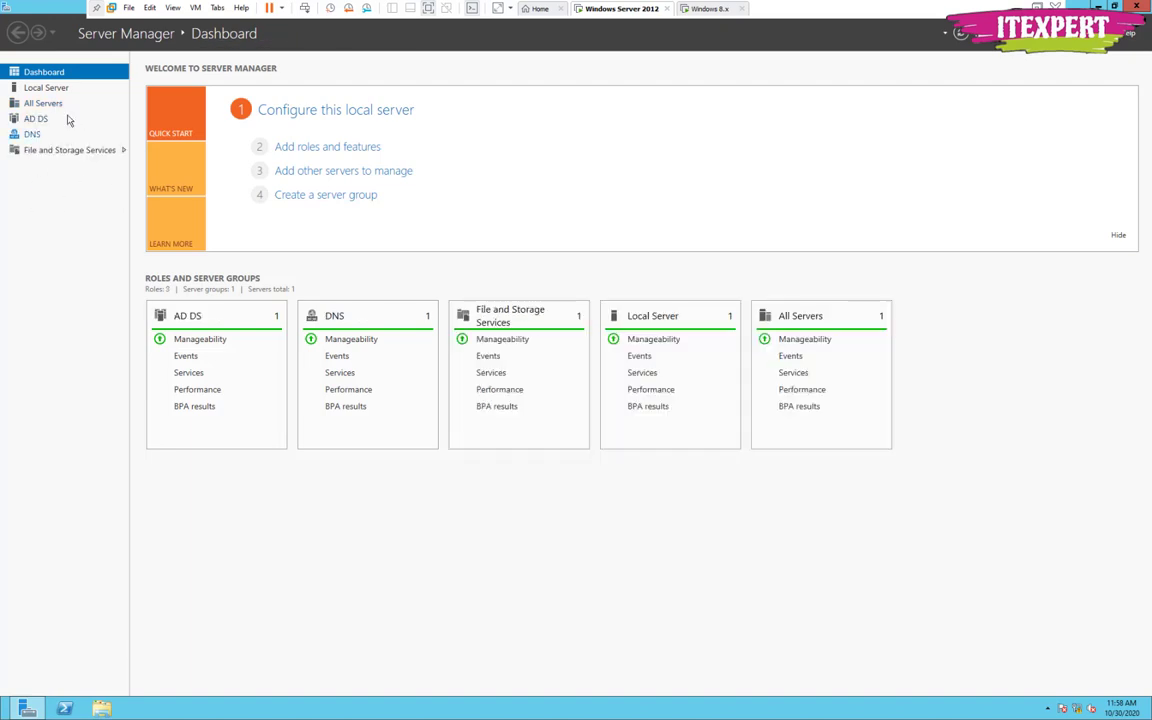
pyautogui.click(44, 88)
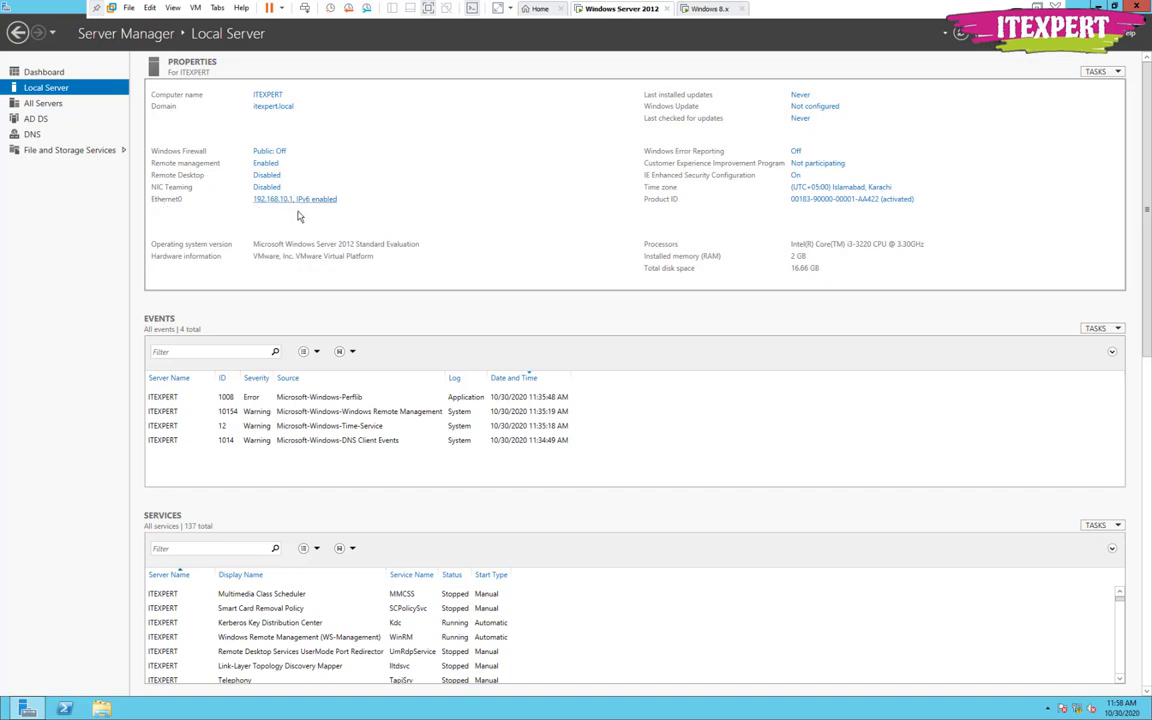
pyautogui.click(710, 8)
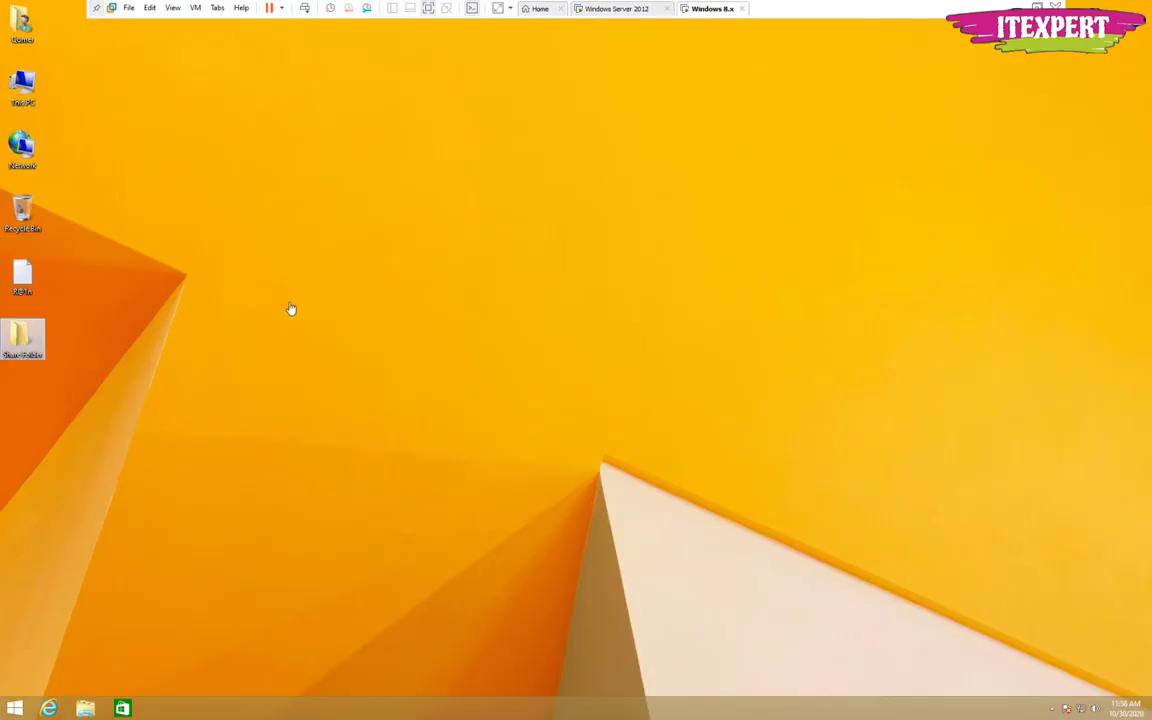
pyautogui.rightClick(28, 102)
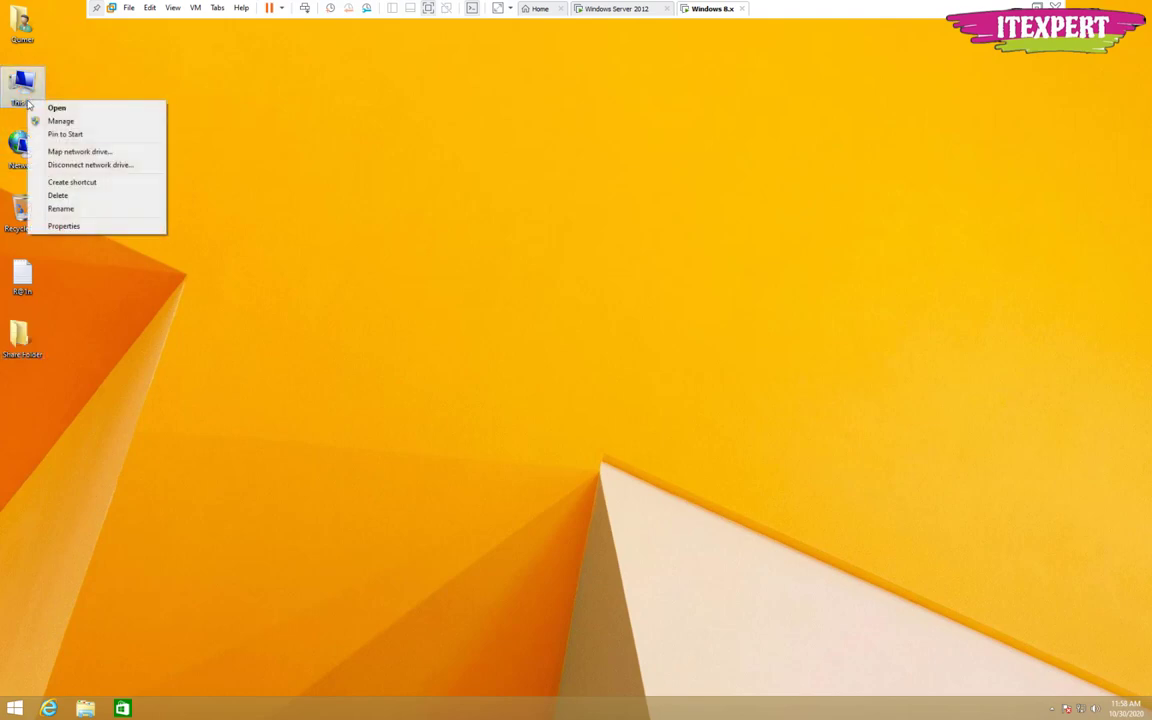
pyautogui.click(70, 226)
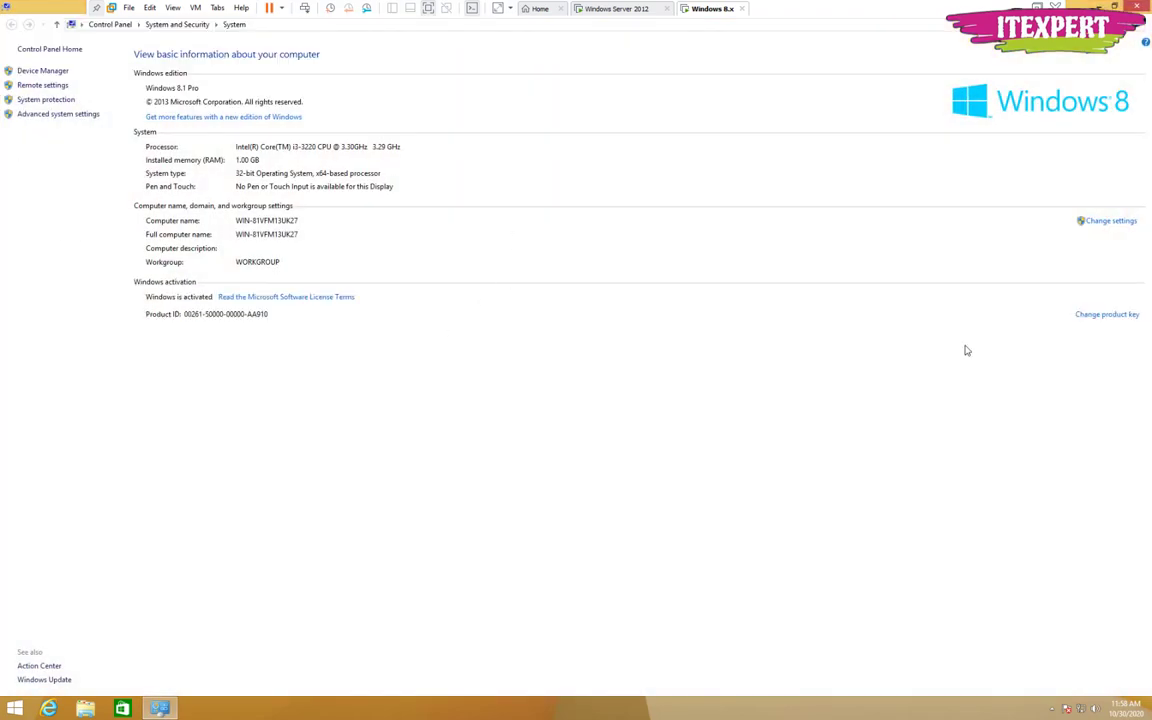
pyautogui.click(1110, 221)
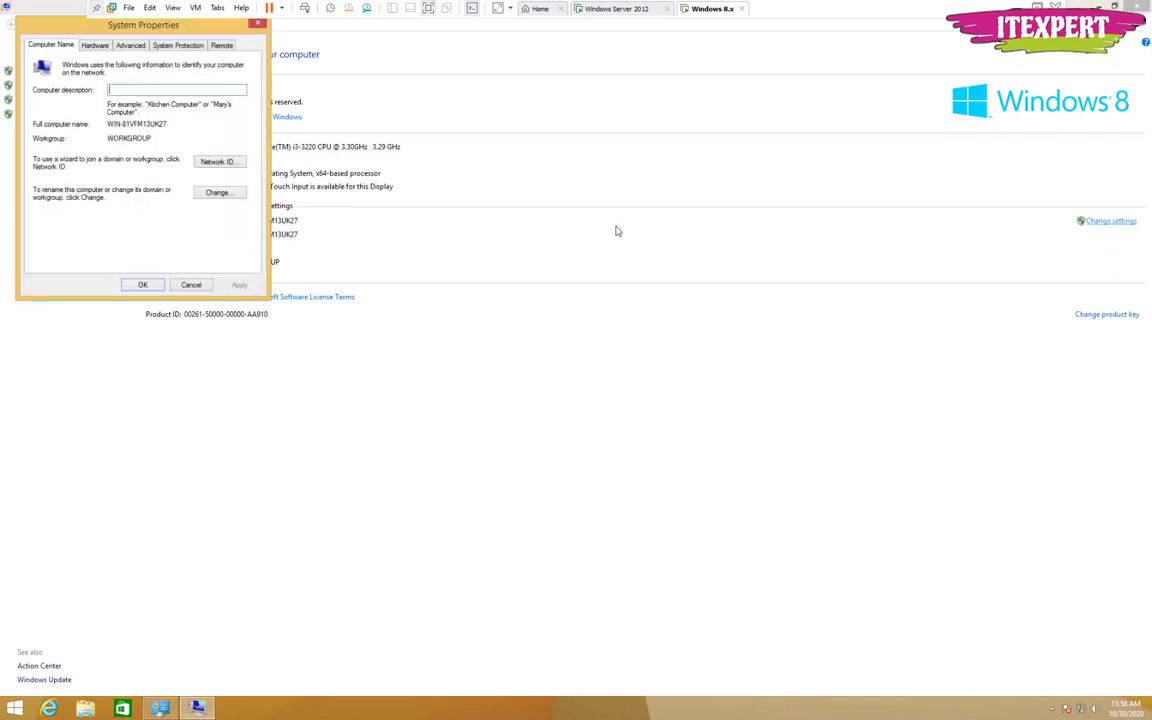
pyautogui.click(213, 197)
pyautogui.click(55, 187)
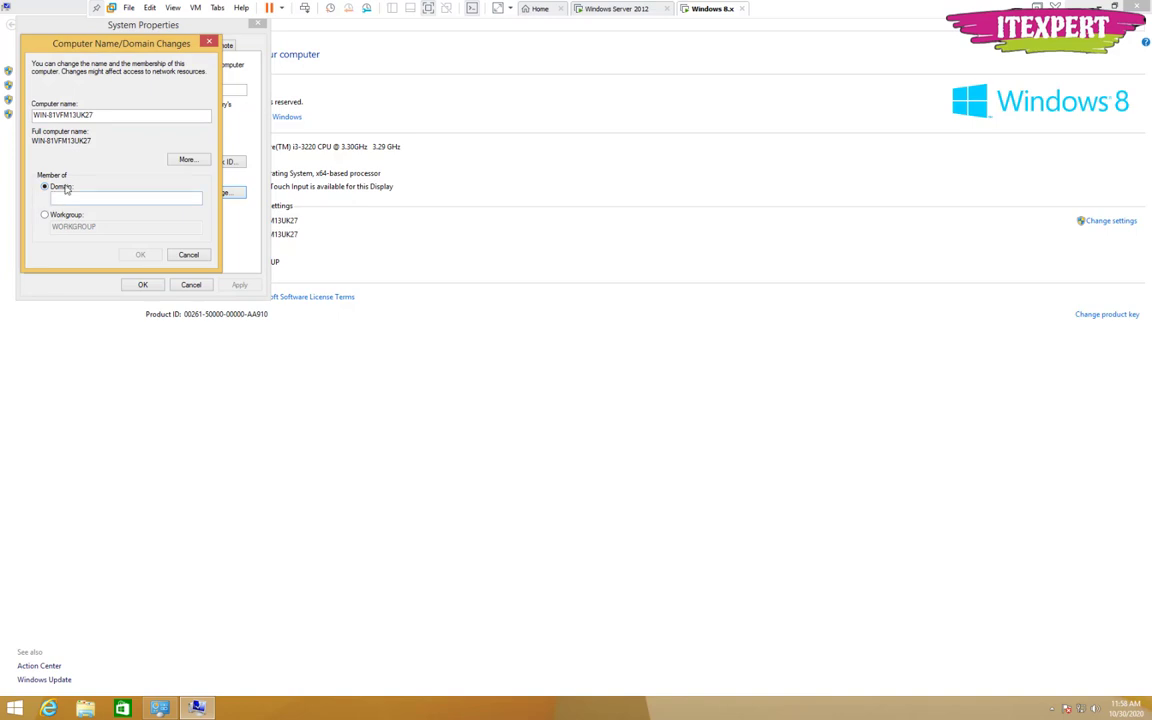
pyautogui.write('texpert.local')
pyautogui.press('Return')
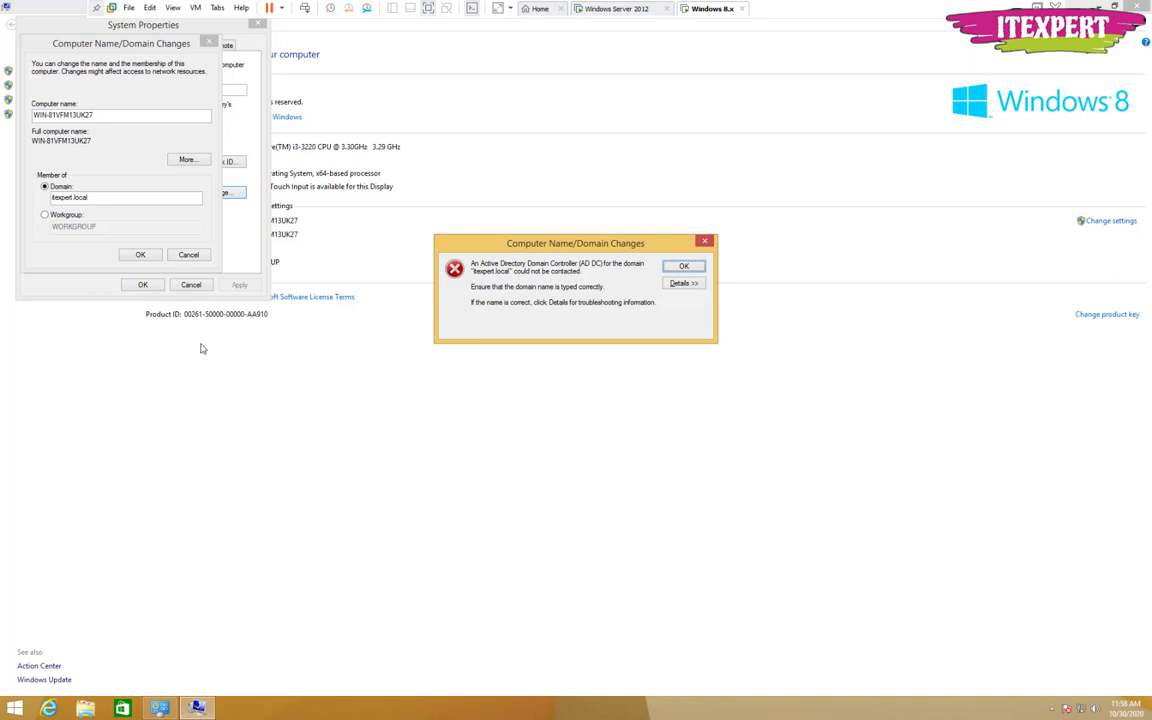
pyautogui.click(695, 269)
pyautogui.click(186, 254)
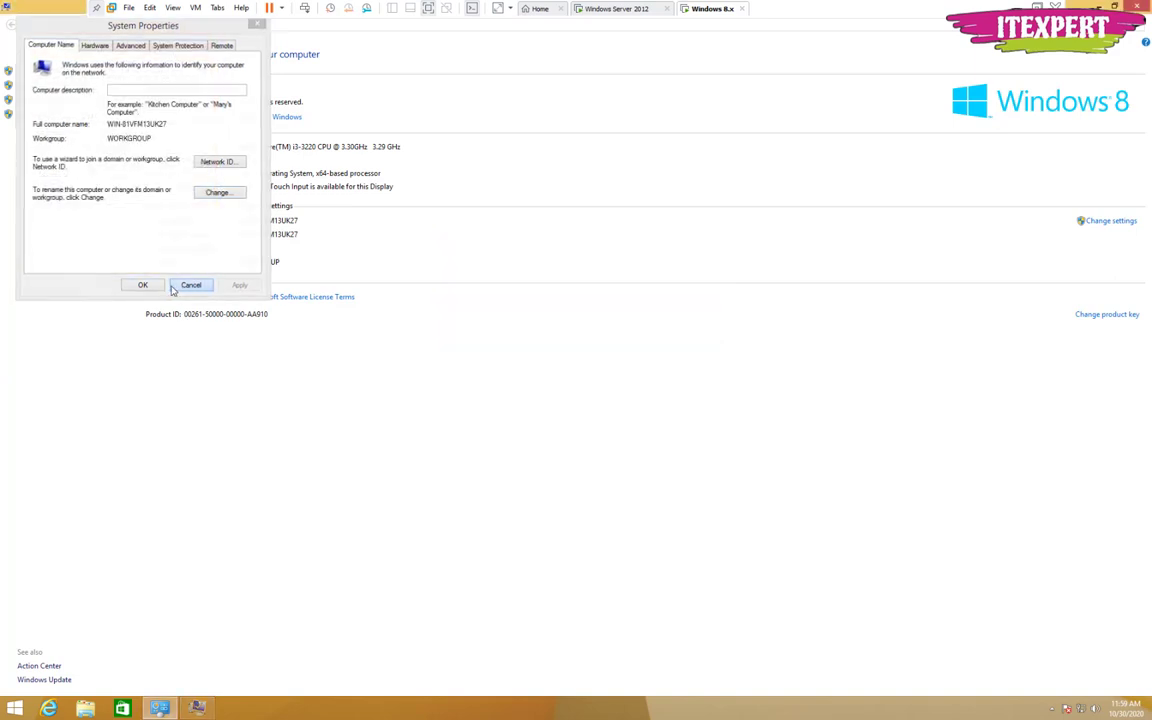
pyautogui.click(190, 286)
pyautogui.click(1105, 6)
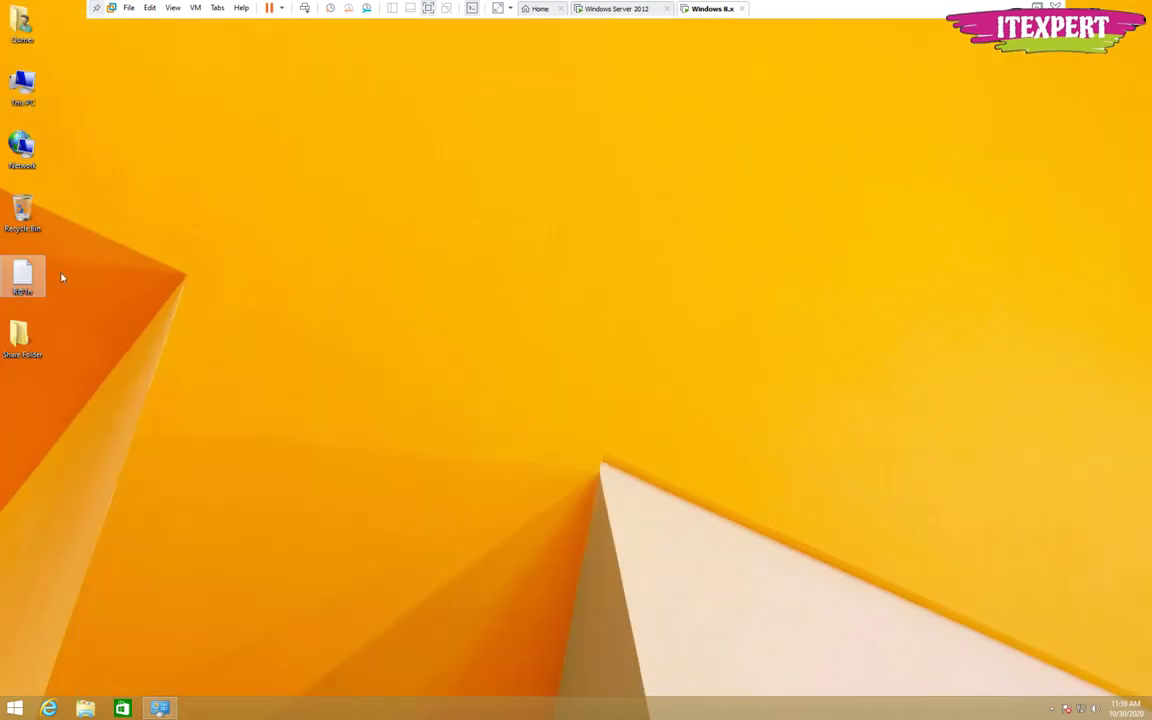
# Open the Ethernet0 adapter's properties from Network and Sharing Center
pyautogui.rightClick(22, 157)
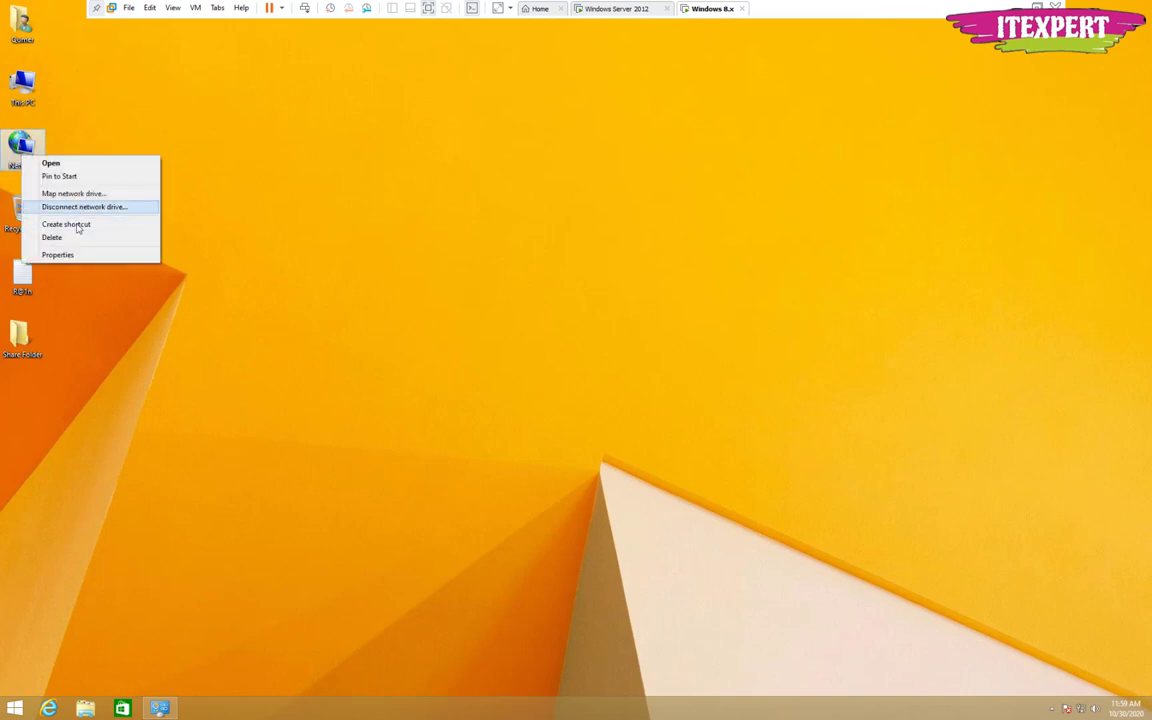
pyautogui.click(60, 254)
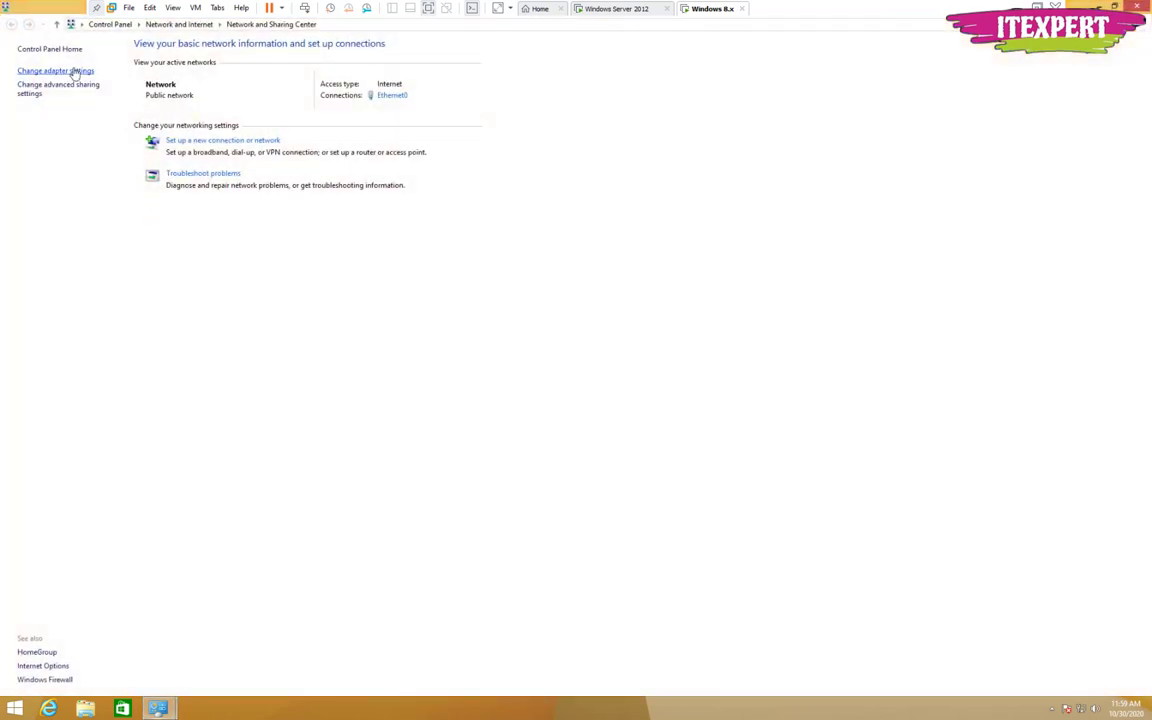
pyautogui.click(65, 73)
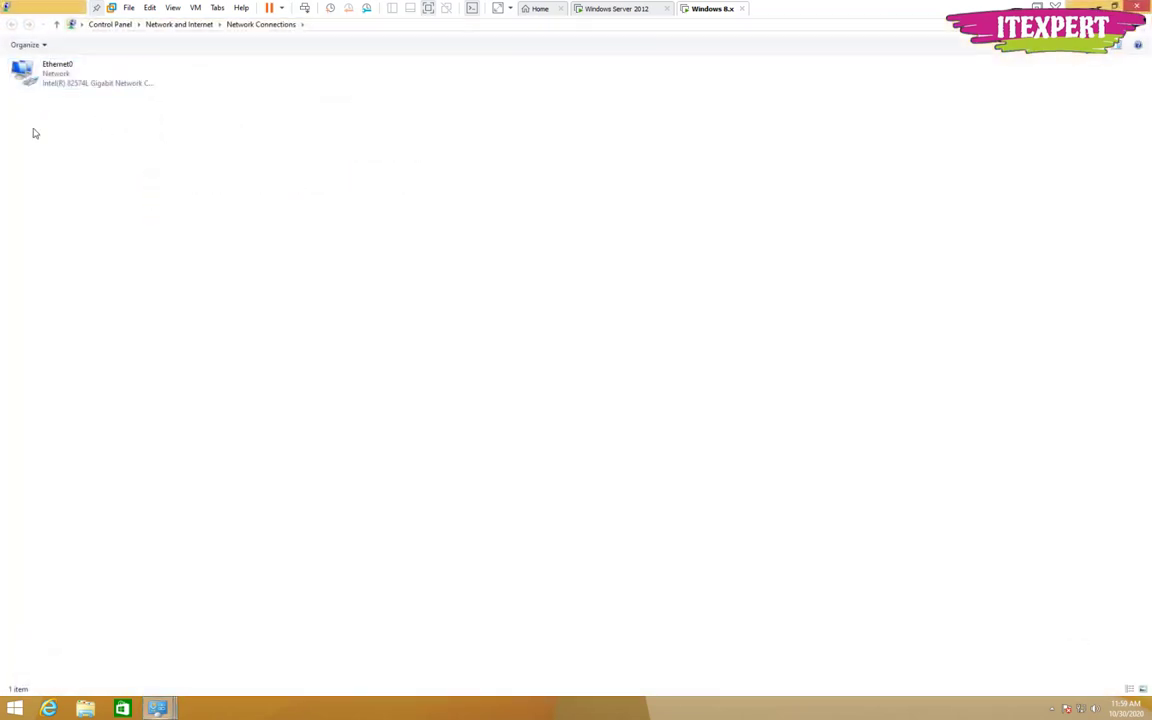
pyautogui.rightClick(64, 82)
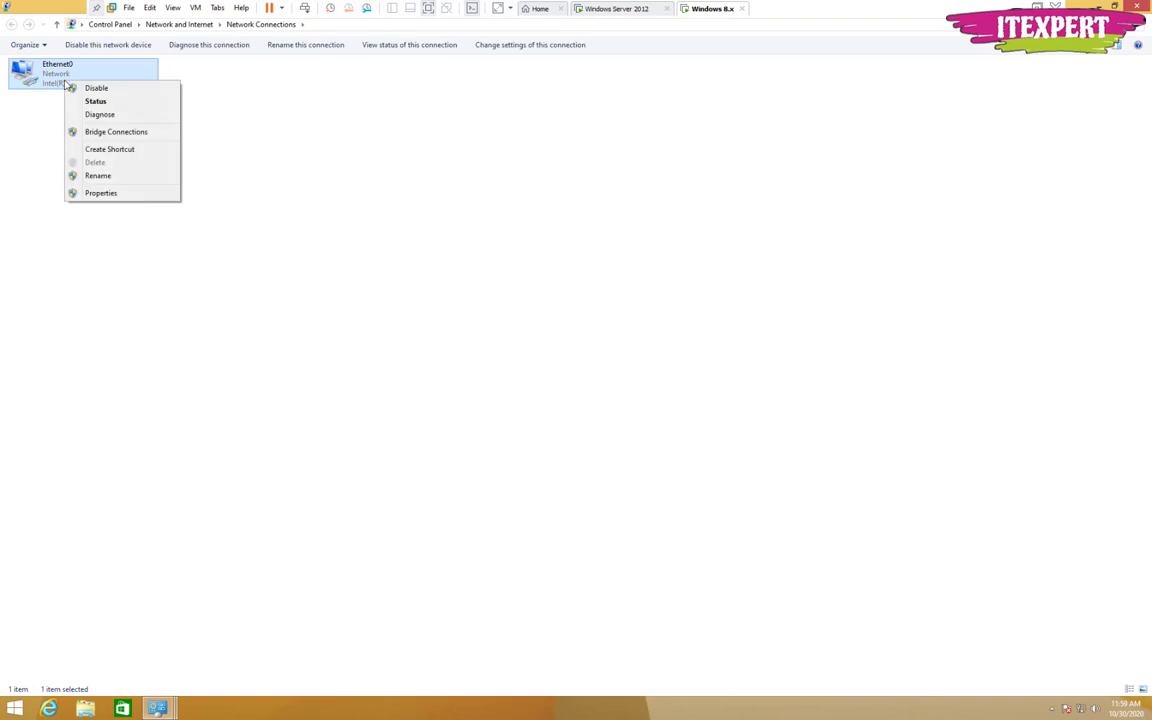
pyautogui.click(97, 193)
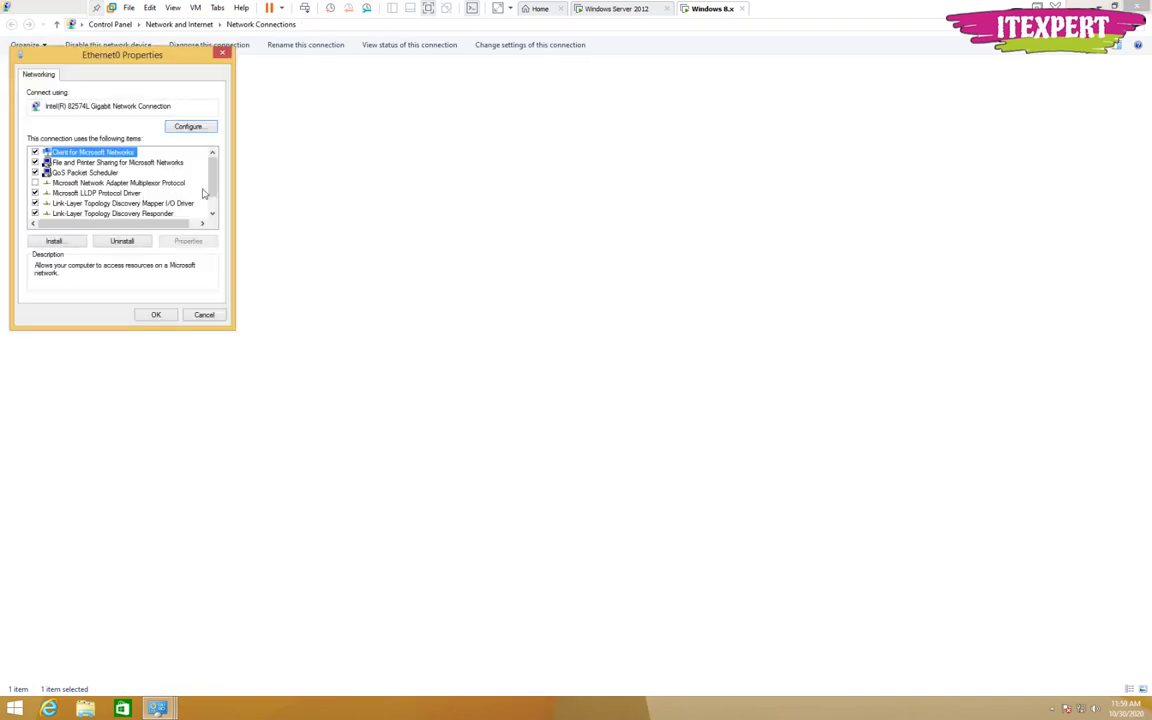
pyautogui.scroll(-1, 196, 214)
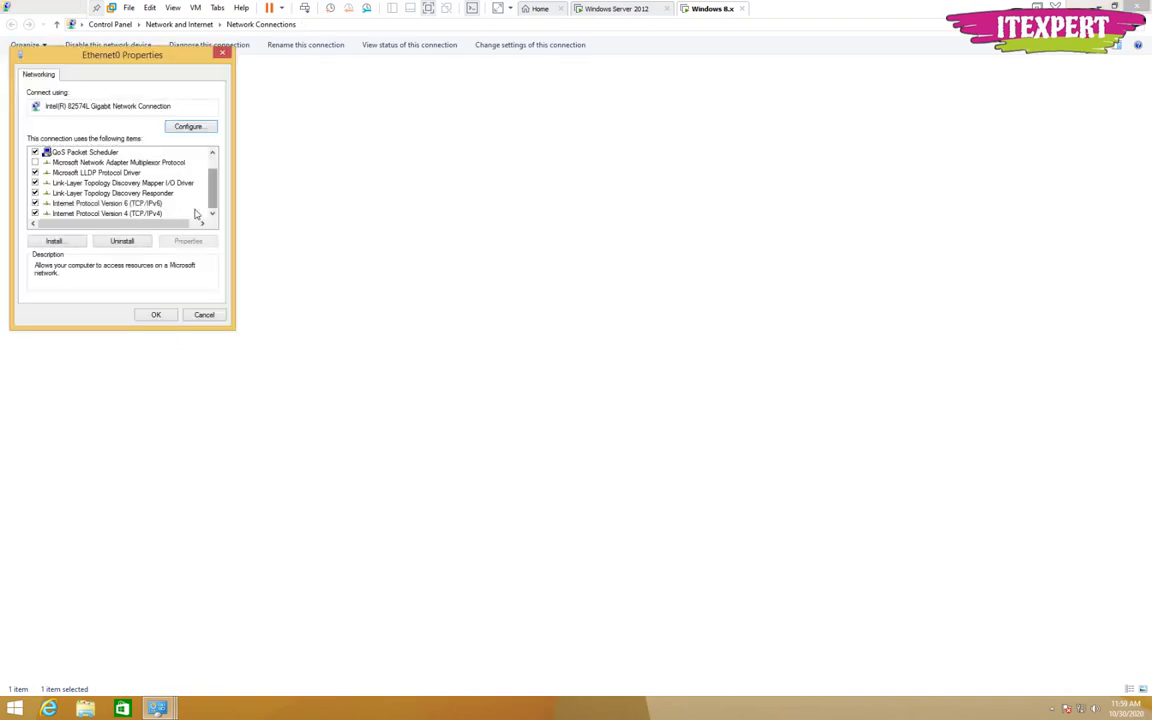
# Set IPv4 to static 192.168.10.2, mask 255.255.255.0, preferred DNS 192.168.10.1
pyautogui.doubleClick(79, 214)
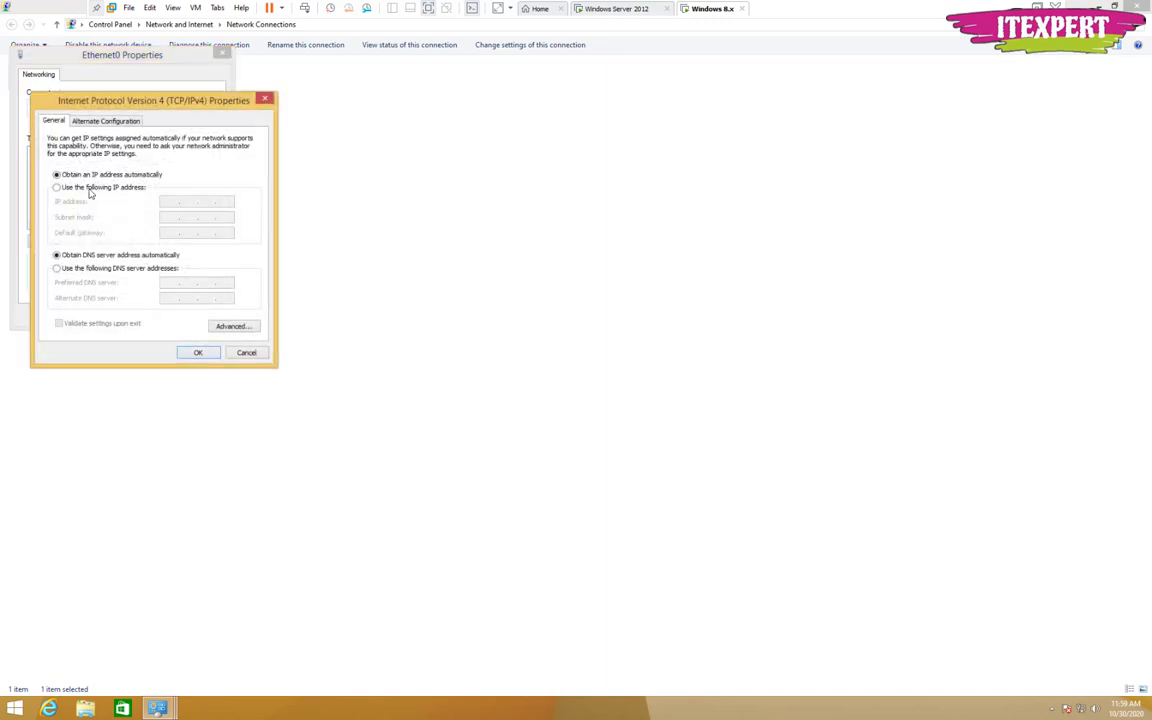
pyautogui.click(89, 190)
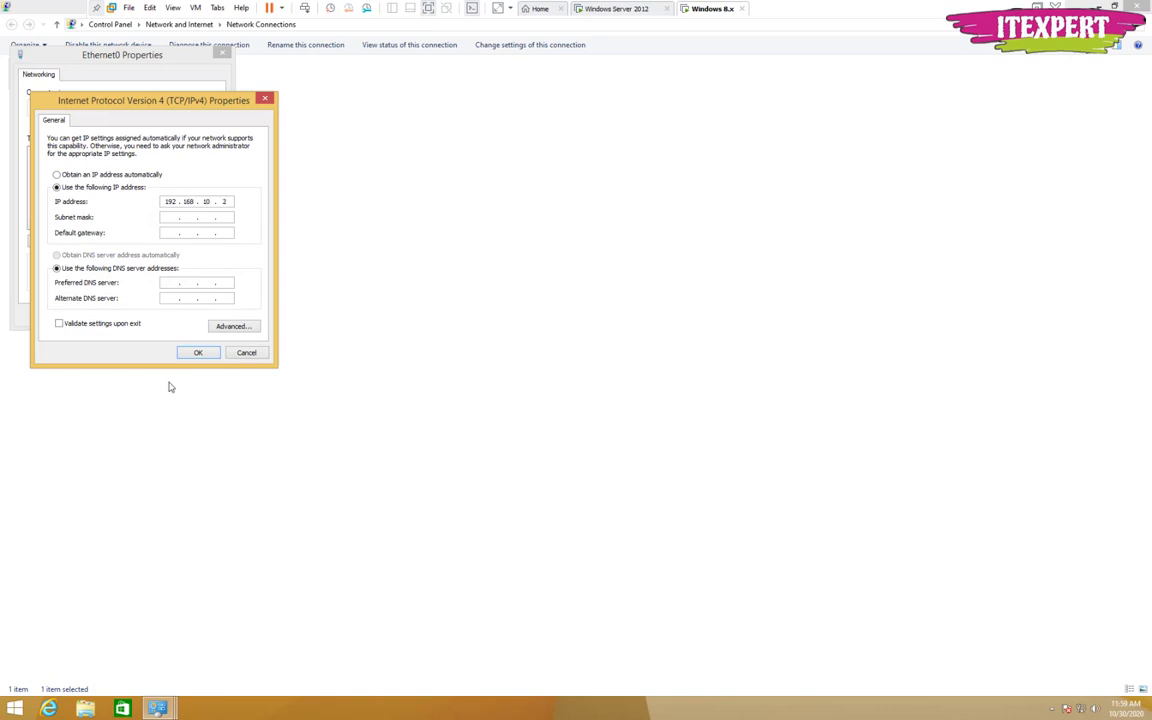
pyautogui.press('Tab')
pyautogui.press('Tab')
pyautogui.press('Tab')
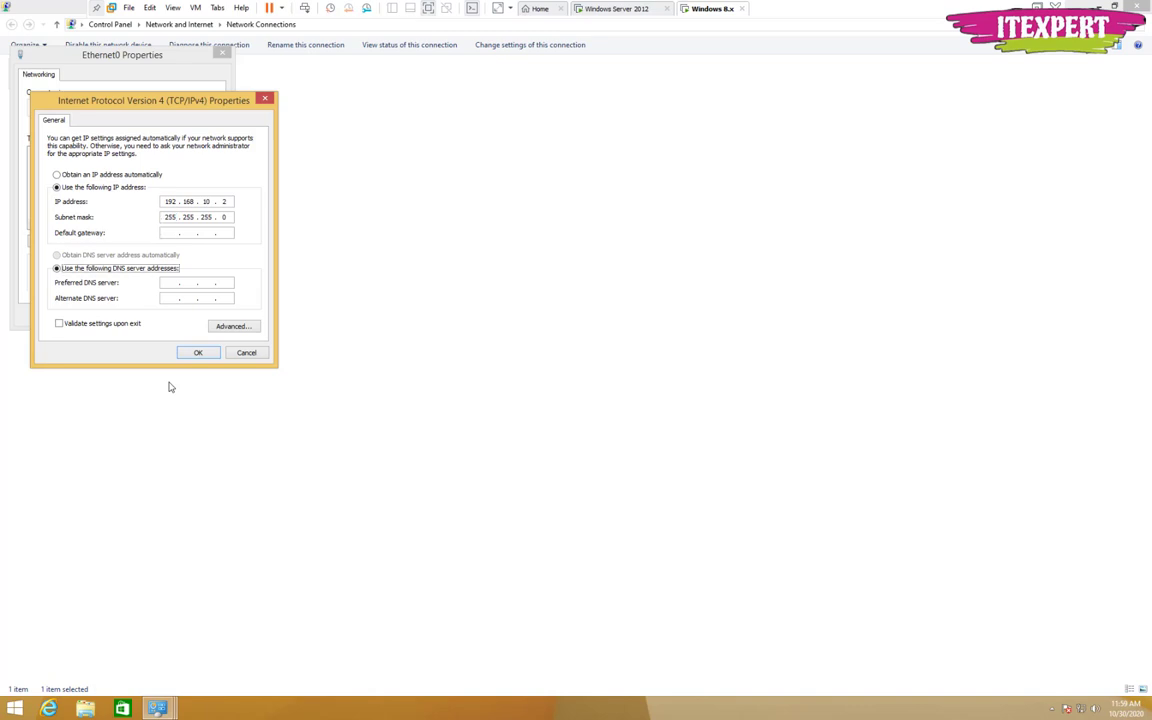
pyautogui.press('Tab')
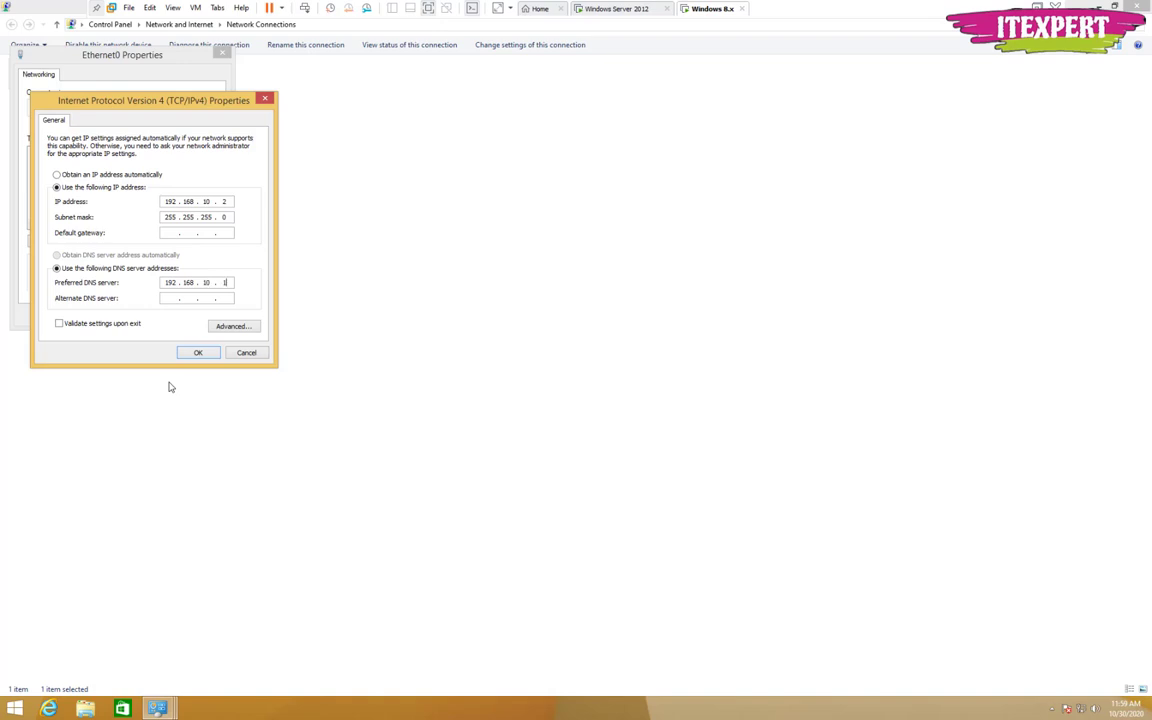
pyautogui.click(200, 353)
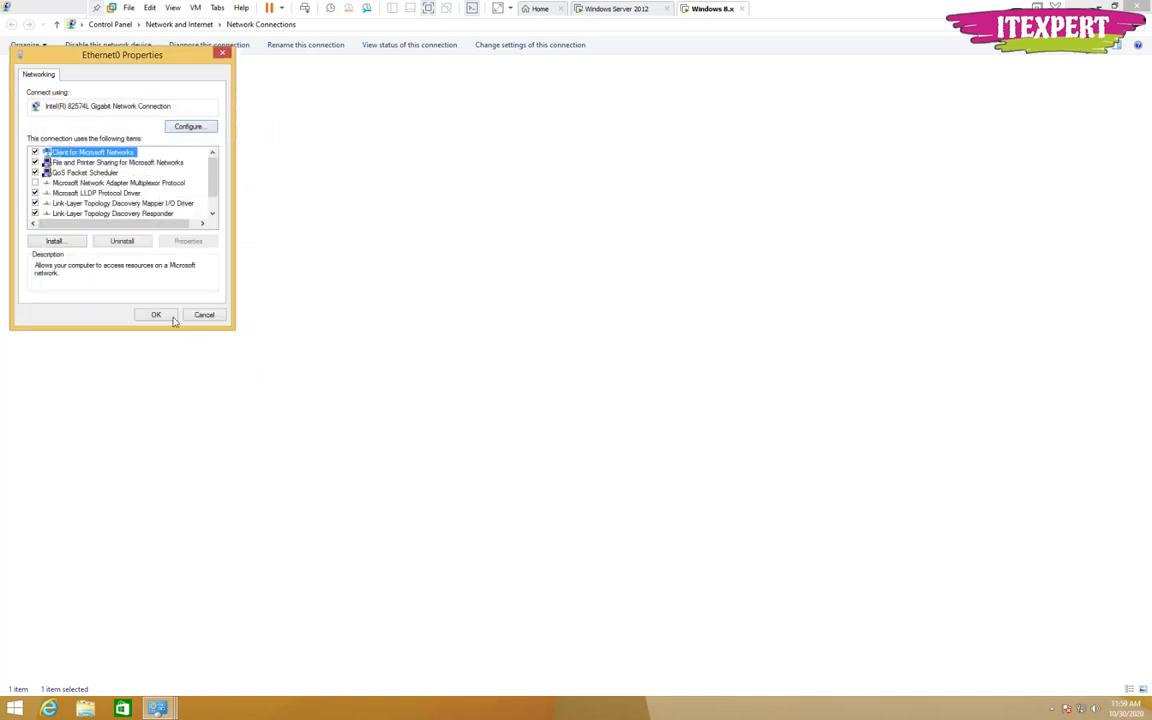
# Save the Ethernet0 properties and disable the Ethernet0 connection
pyautogui.click(170, 318)
pyautogui.rightClick(237, 203)
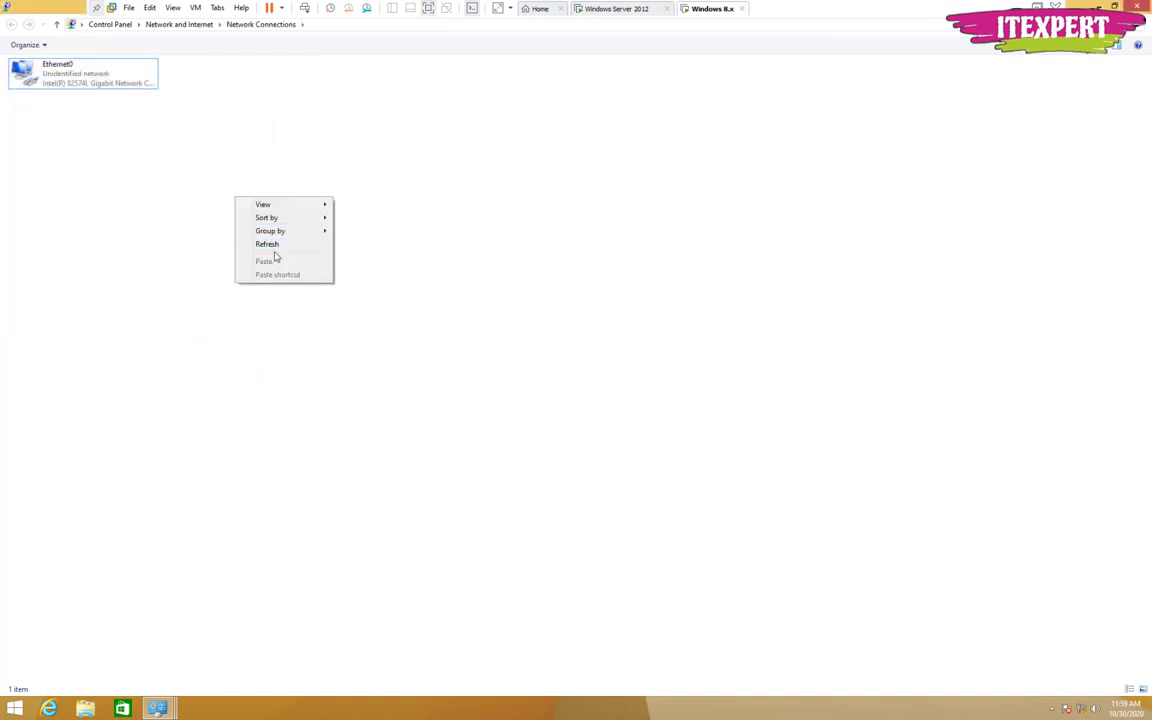
pyautogui.click(268, 244)
pyautogui.rightClick(93, 72)
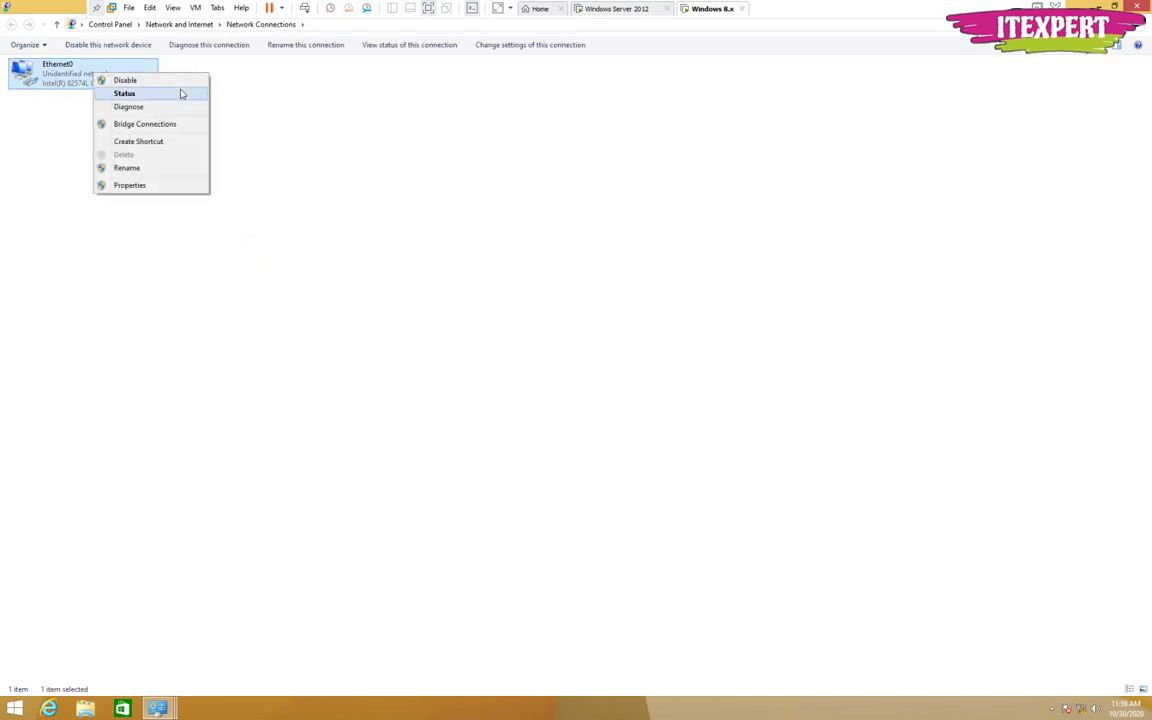
pyautogui.click(175, 82)
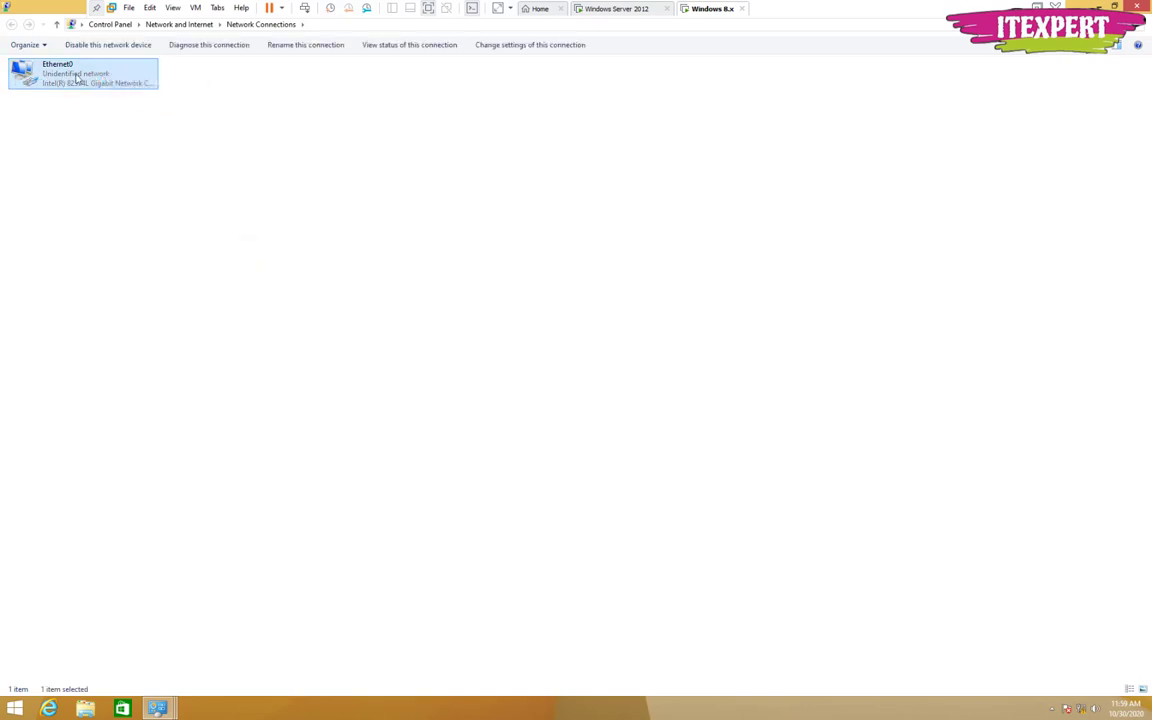
# Re-enable Ethernet0, go back to Network and Sharing Center, and show the desktop
pyautogui.rightClick(172, 185)
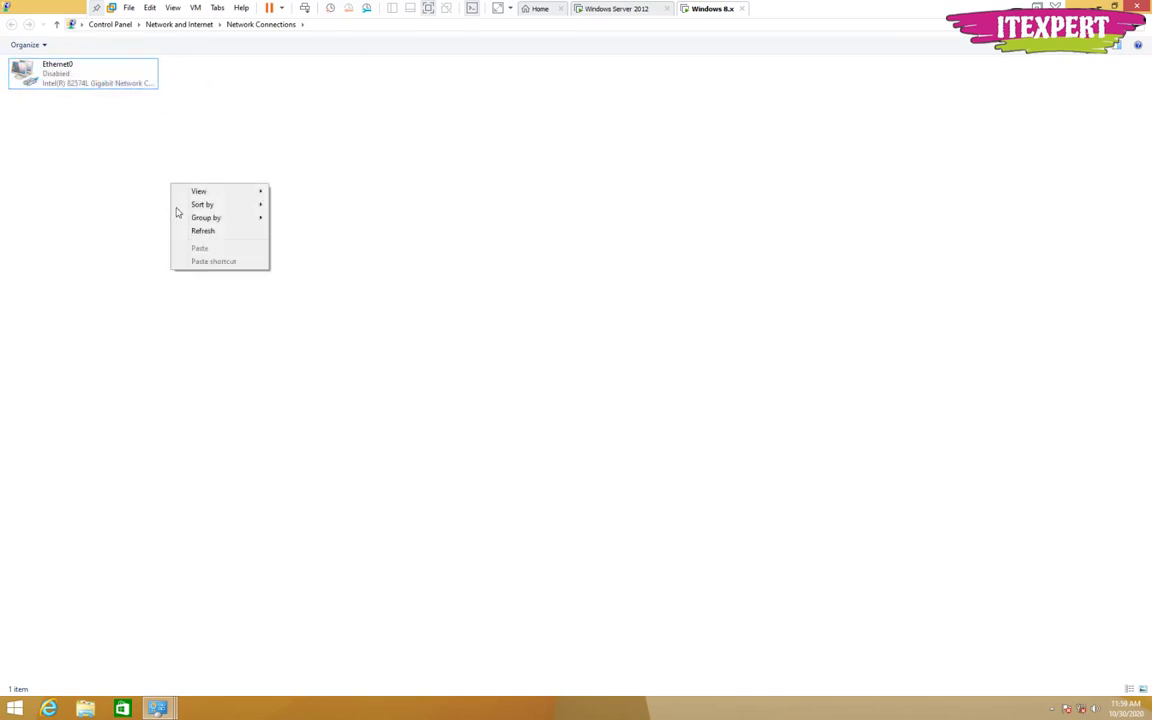
pyautogui.rightClick(60, 64)
pyautogui.click(85, 77)
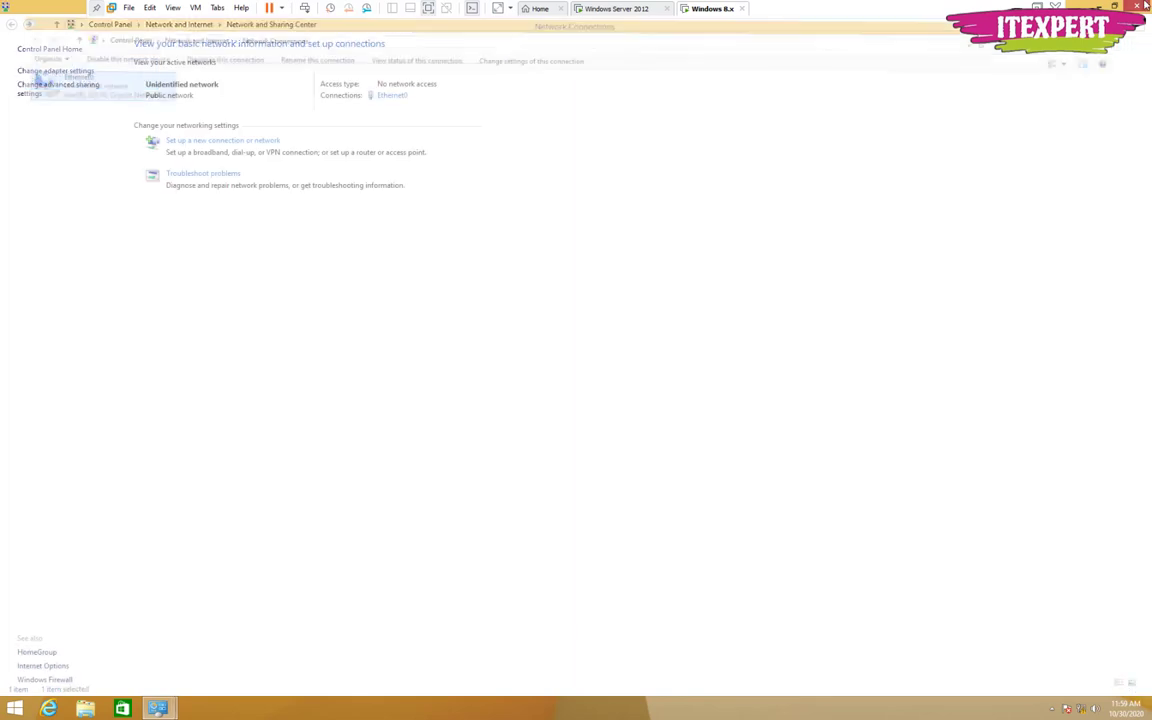
pyautogui.hotkey('alt', 'Left')
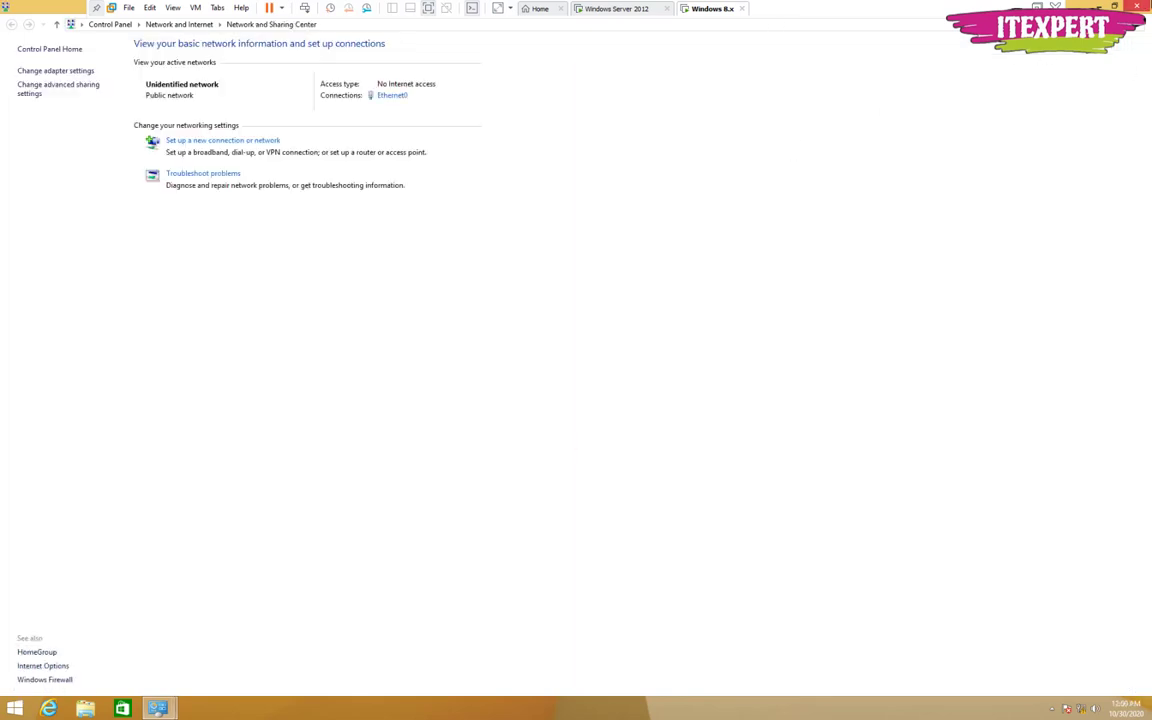
pyautogui.press('super+d')
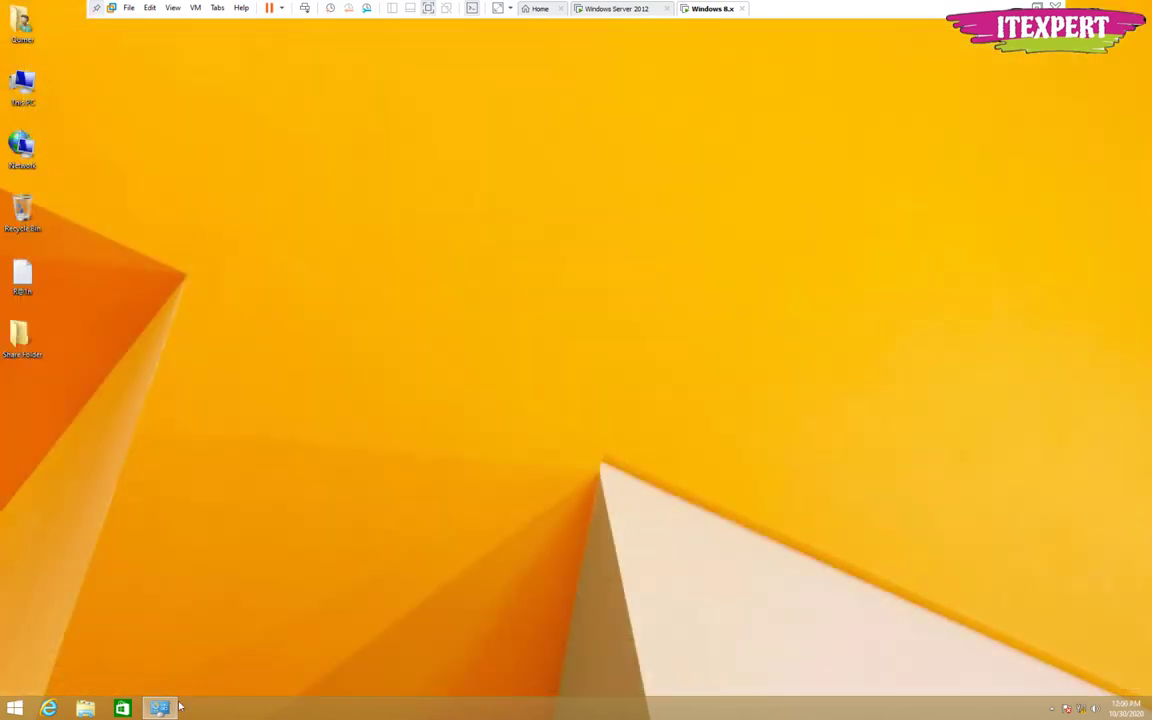
# Open This PC's System properties and the computer name/domain change dialog
pyautogui.rightClick(22, 84)
pyautogui.click(57, 209)
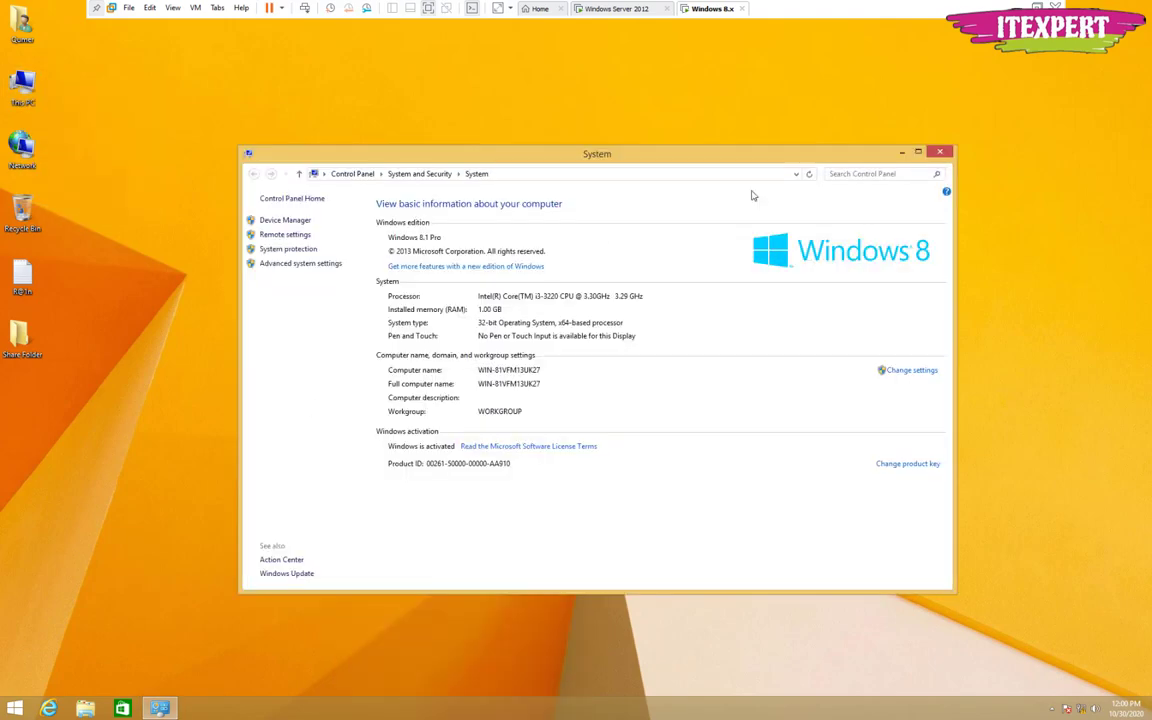
pyautogui.click(868, 153)
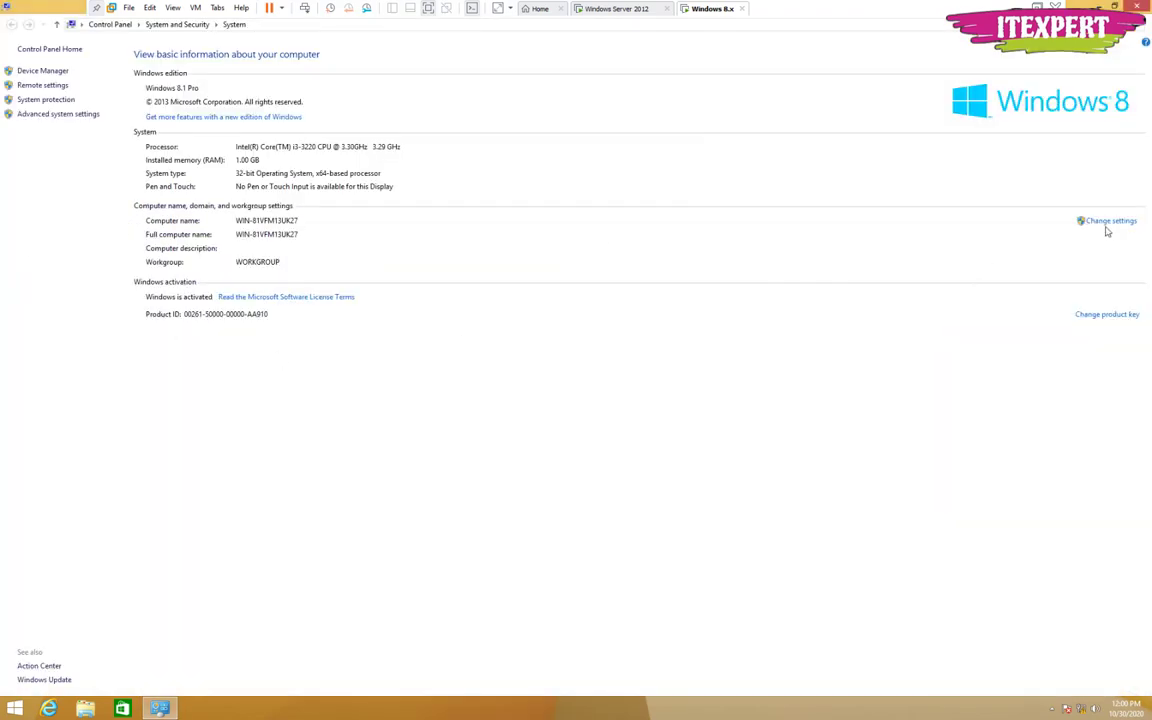
pyautogui.click(1108, 221)
pyautogui.click(224, 209)
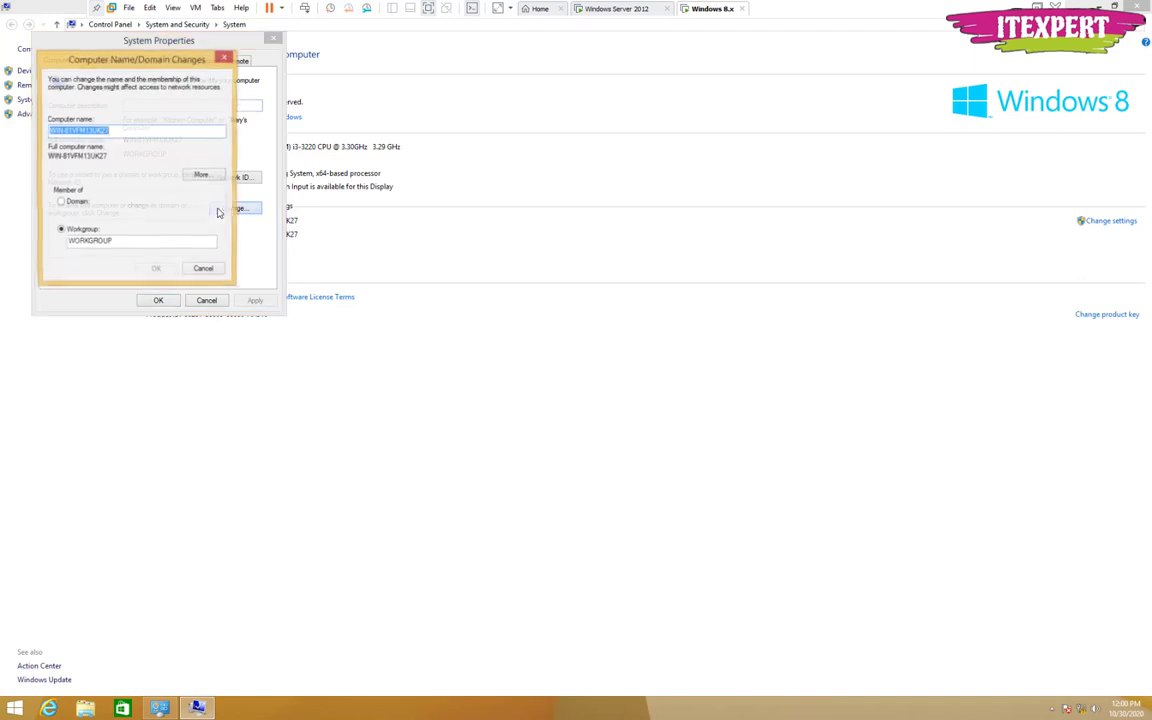
# Join the domain itexpert.local, entering the domain admin username and password
pyautogui.click(74, 202)
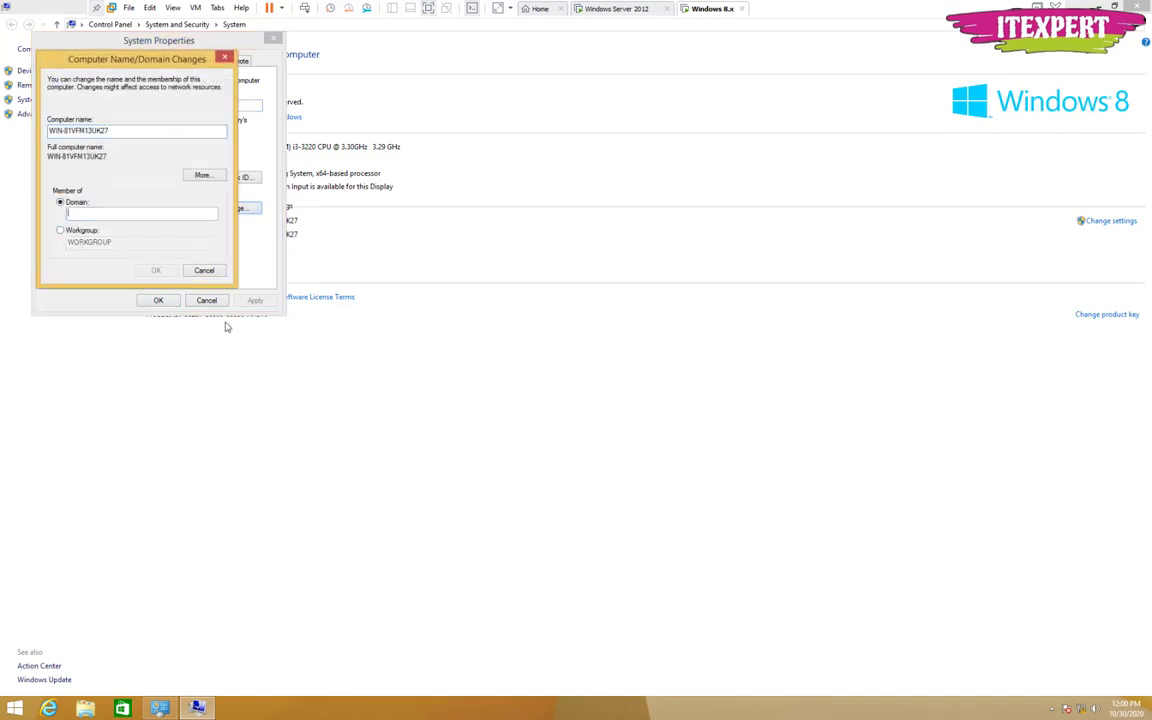
pyautogui.write('itexpert.local')
pyautogui.click(156, 269)
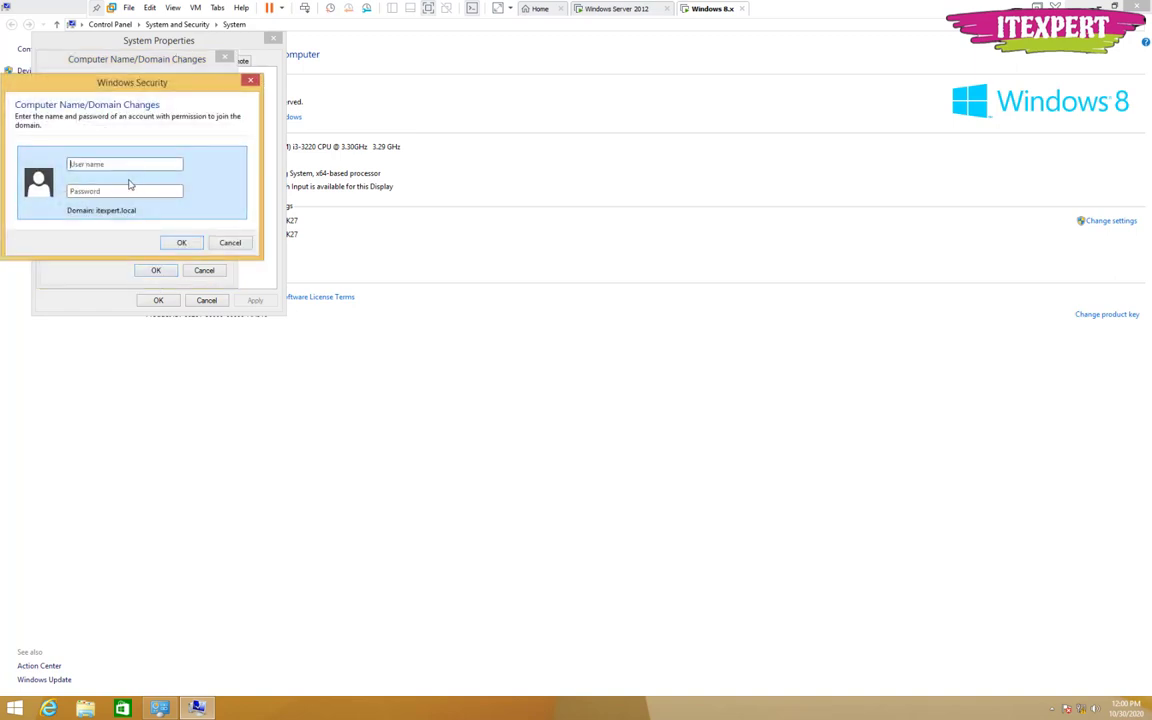
pyautogui.write('administrator')
pyautogui.press('Tab')
pyautogui.write('P')
pyautogui.click(180, 242)
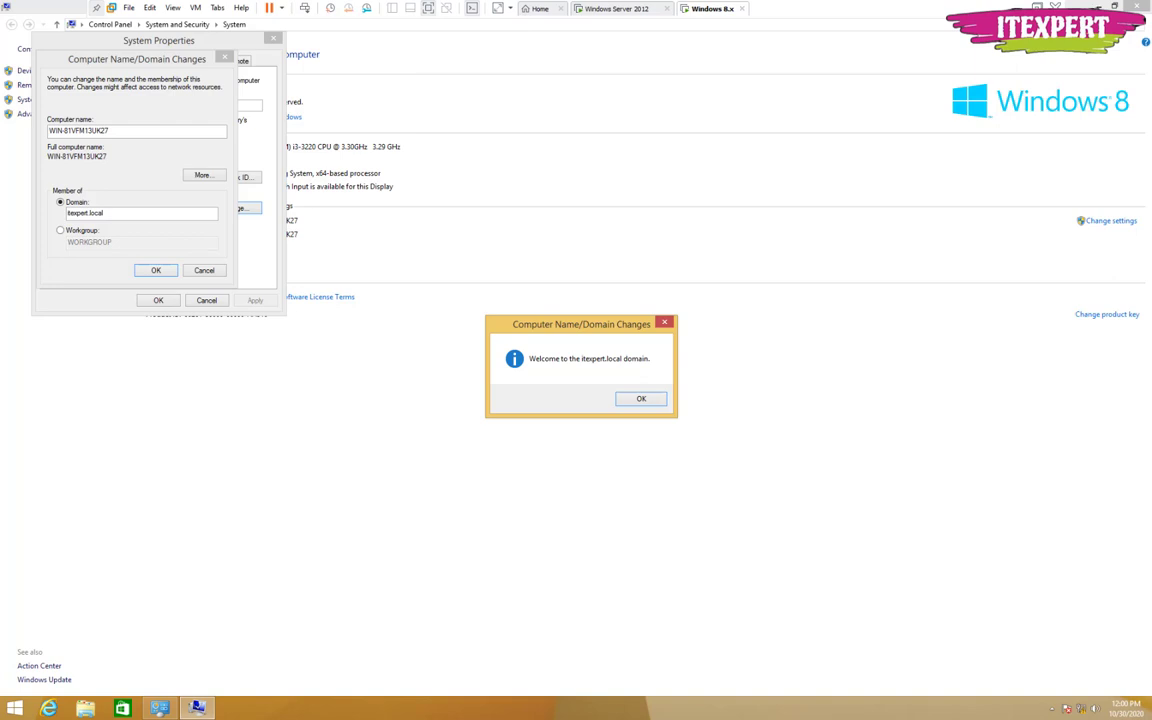
# Acknowledge the itexpert.local welcome and restart notices, close System Properties, and restart now
pyautogui.click(641, 398)
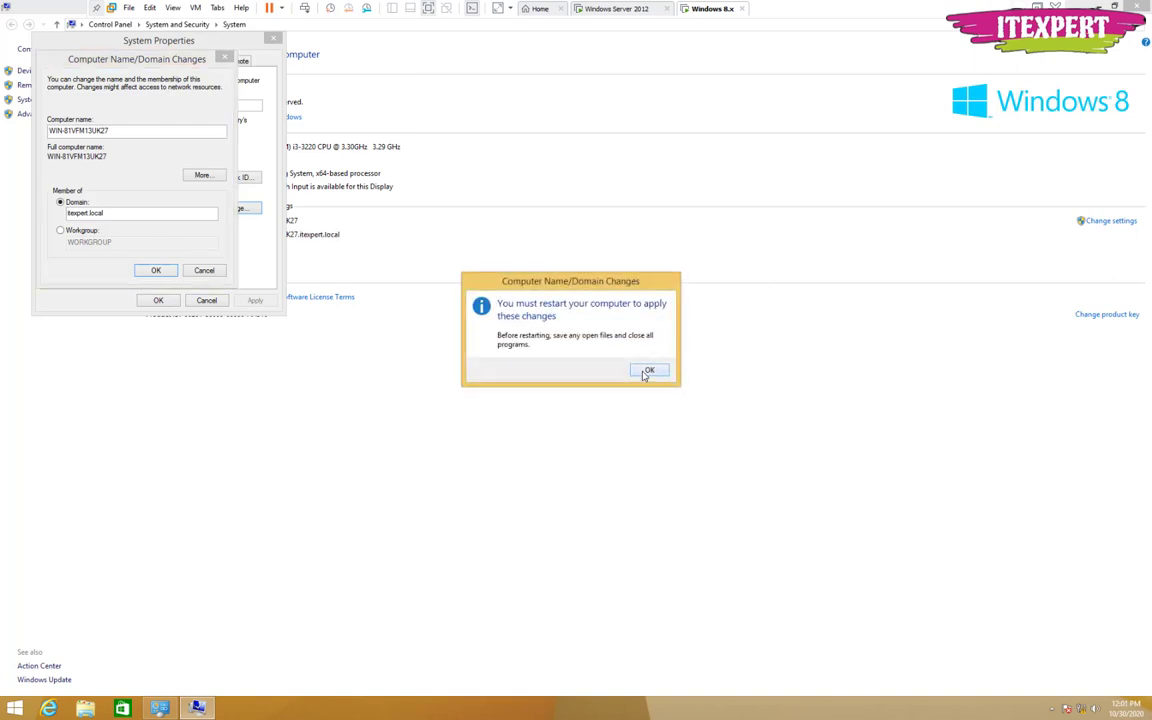
pyautogui.click(647, 371)
pyautogui.click(158, 299)
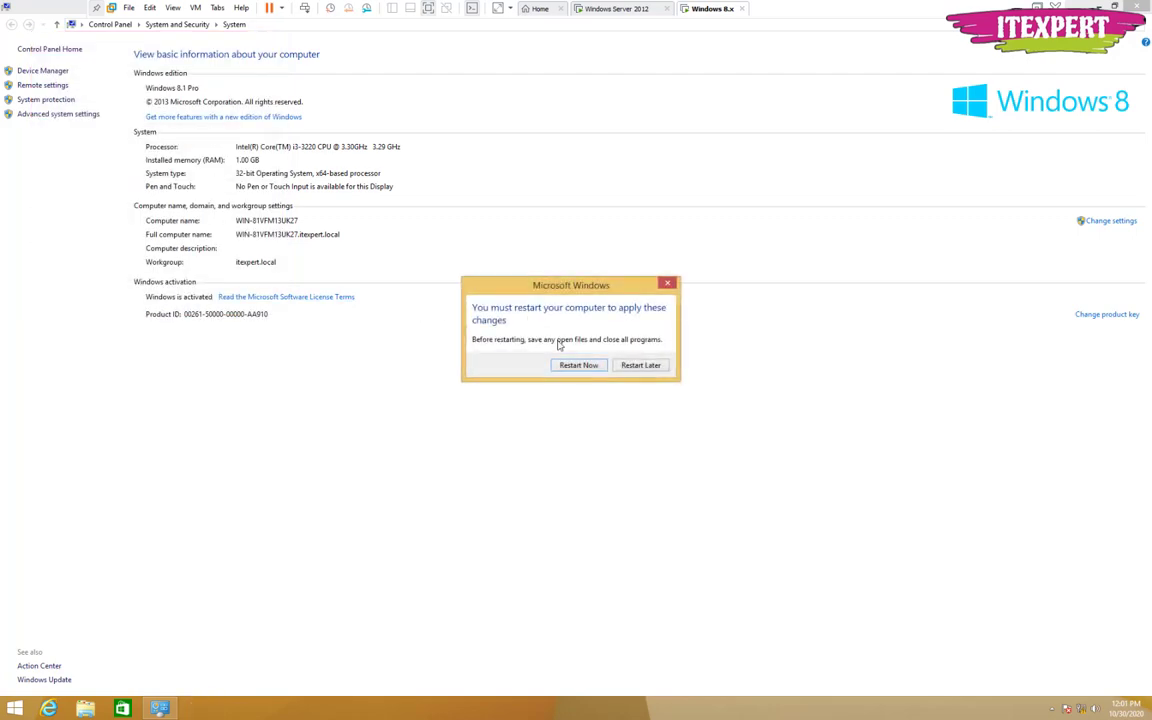
pyautogui.click(580, 365)
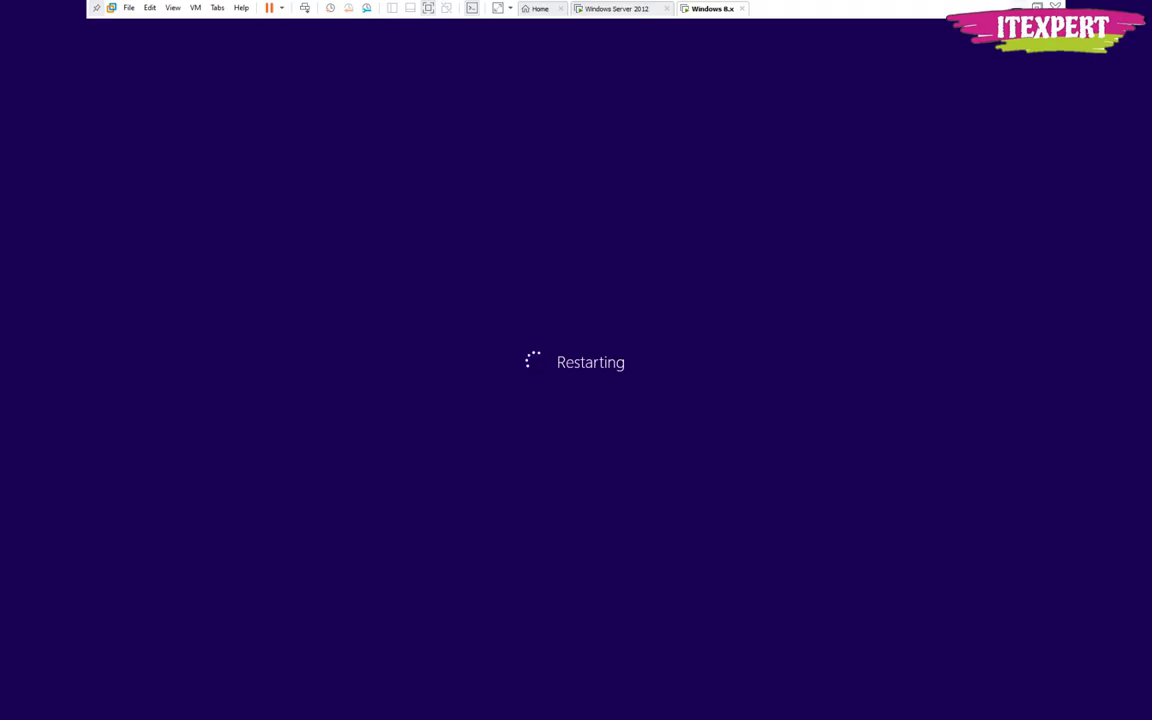